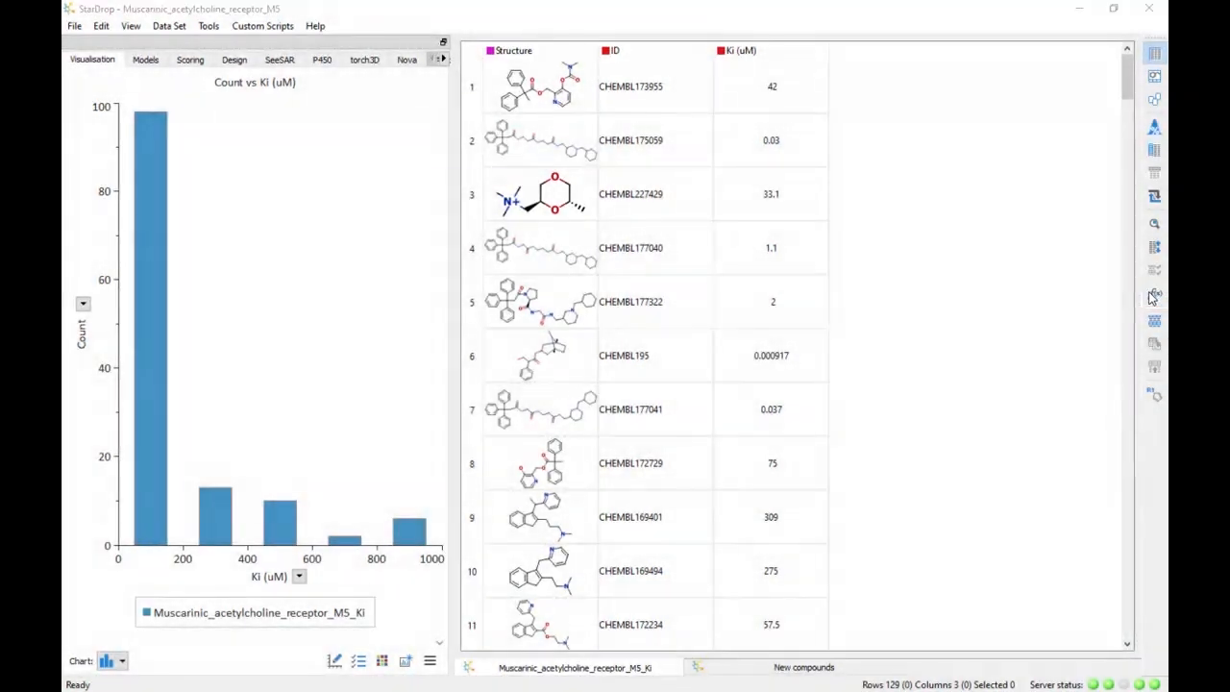
Add a calculated column named pKi with the formula 6-log({Ki (uM)}) and plot its distribution
left_click(1153, 296)
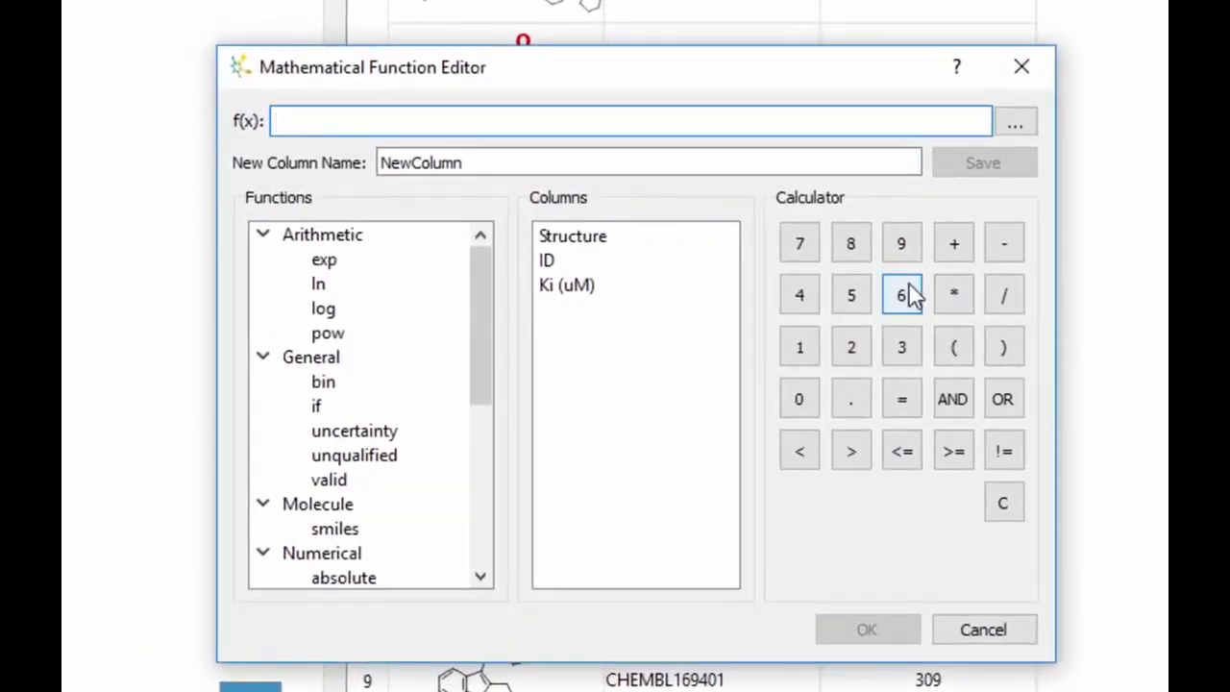
left_click(757, 311)
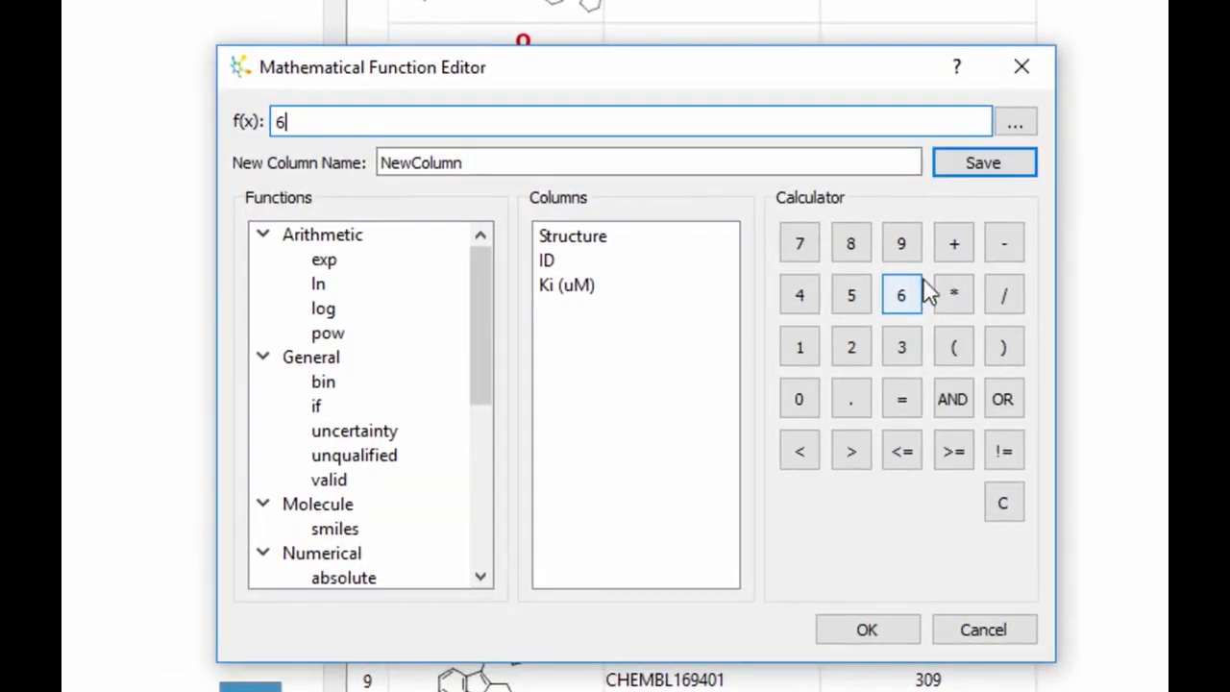
left_click(1002, 250)
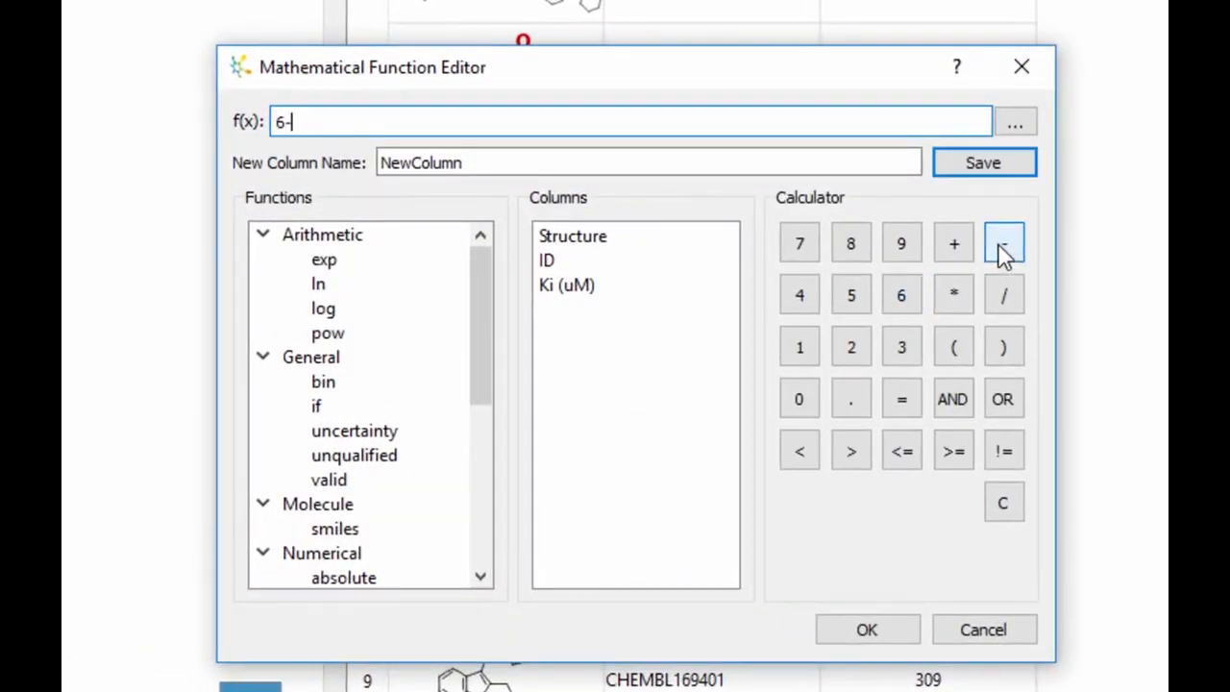
double_click(323, 309)
double_click(543, 287)
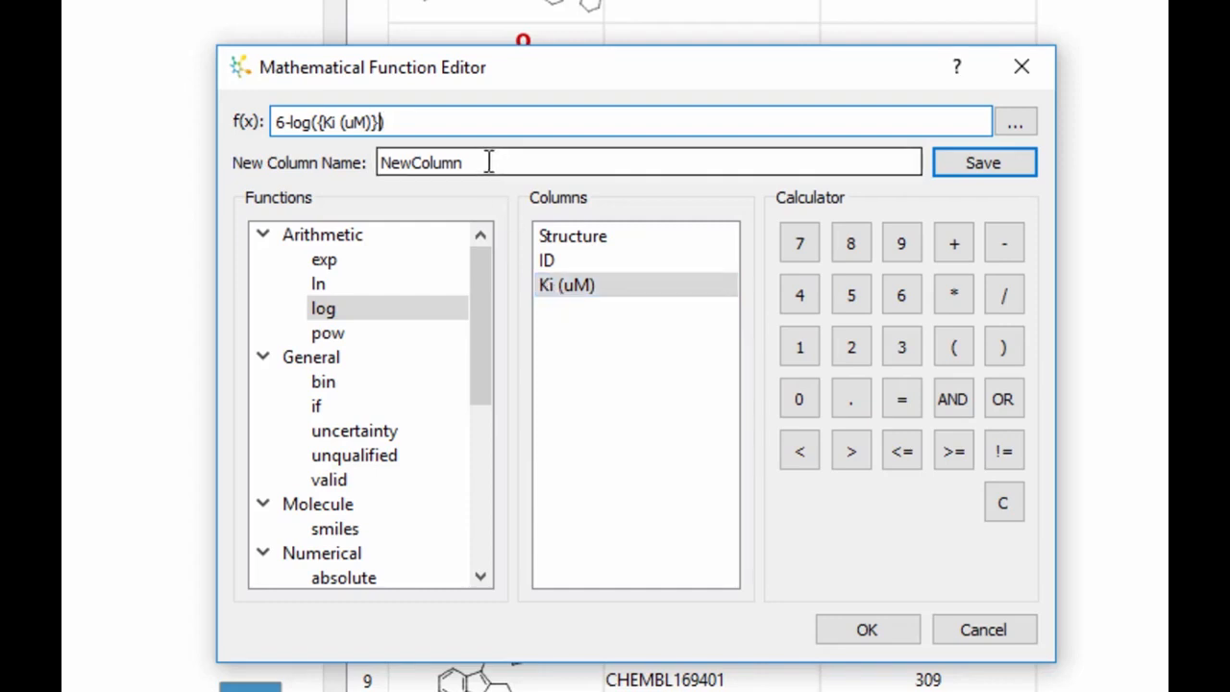
left_click_drag(486, 158, 357, 159)
type("pKi")
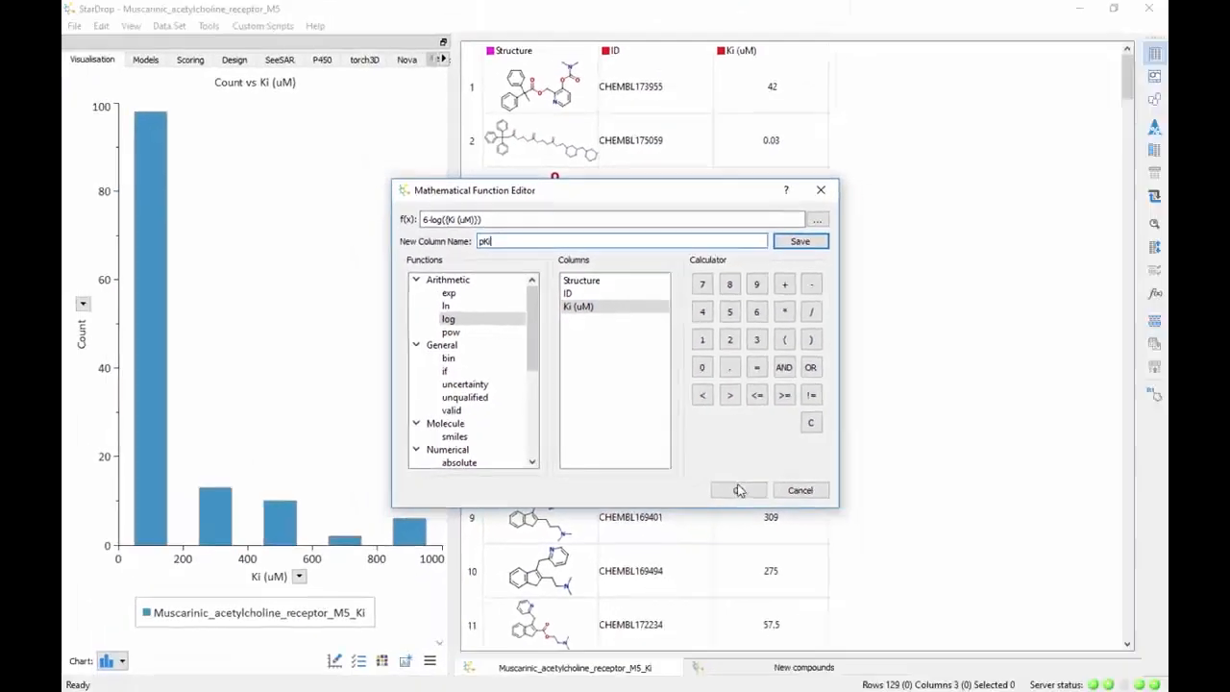
left_click(868, 633)
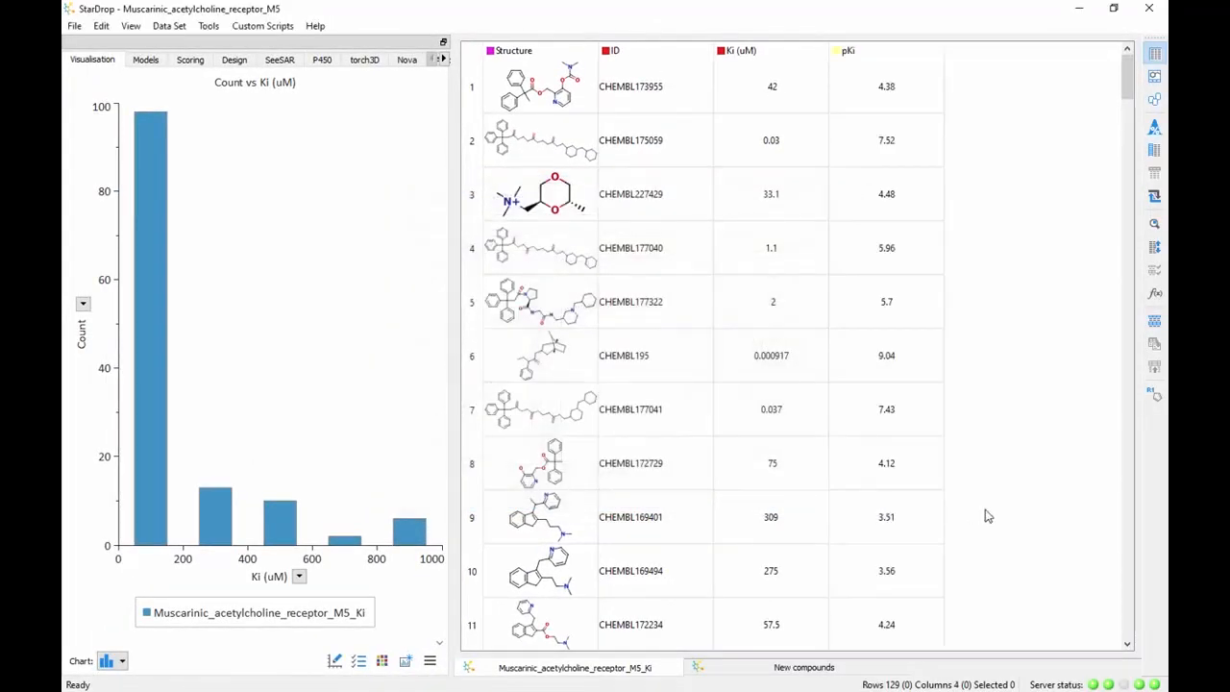
left_click(852, 51)
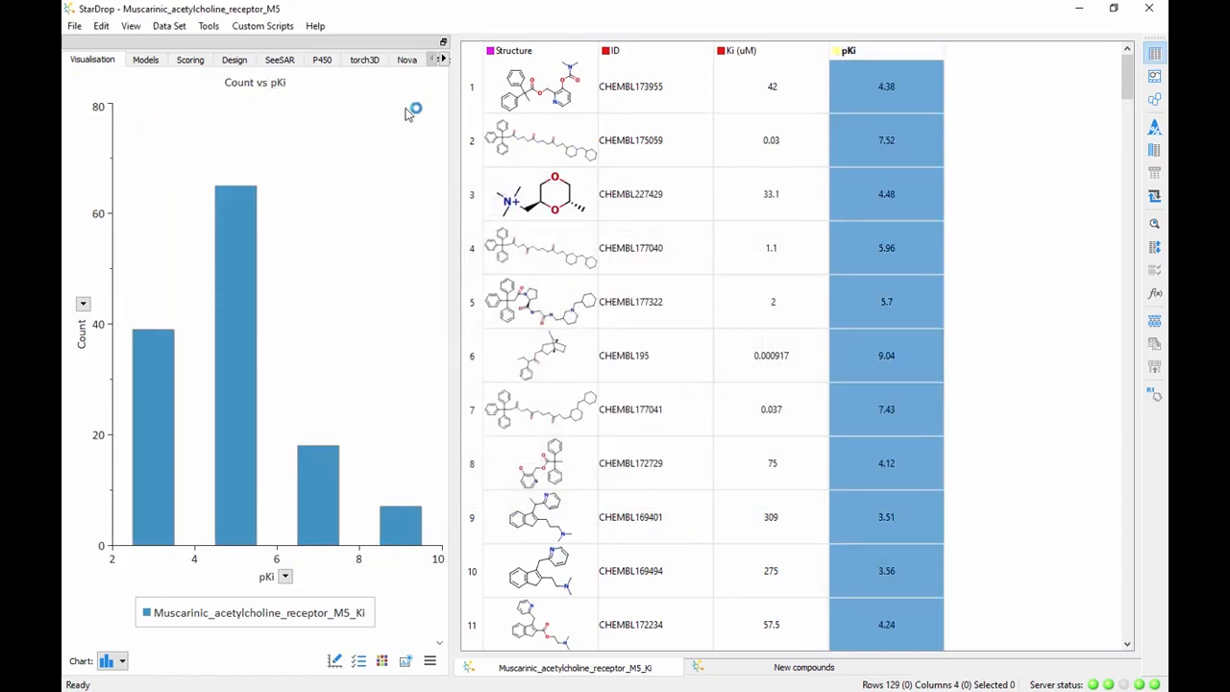
Create an Auto-Modeller session for the Muscarinic_acetylcholine_receptor_M5_Ki data set with pKi as the value column
left_click(444, 59)
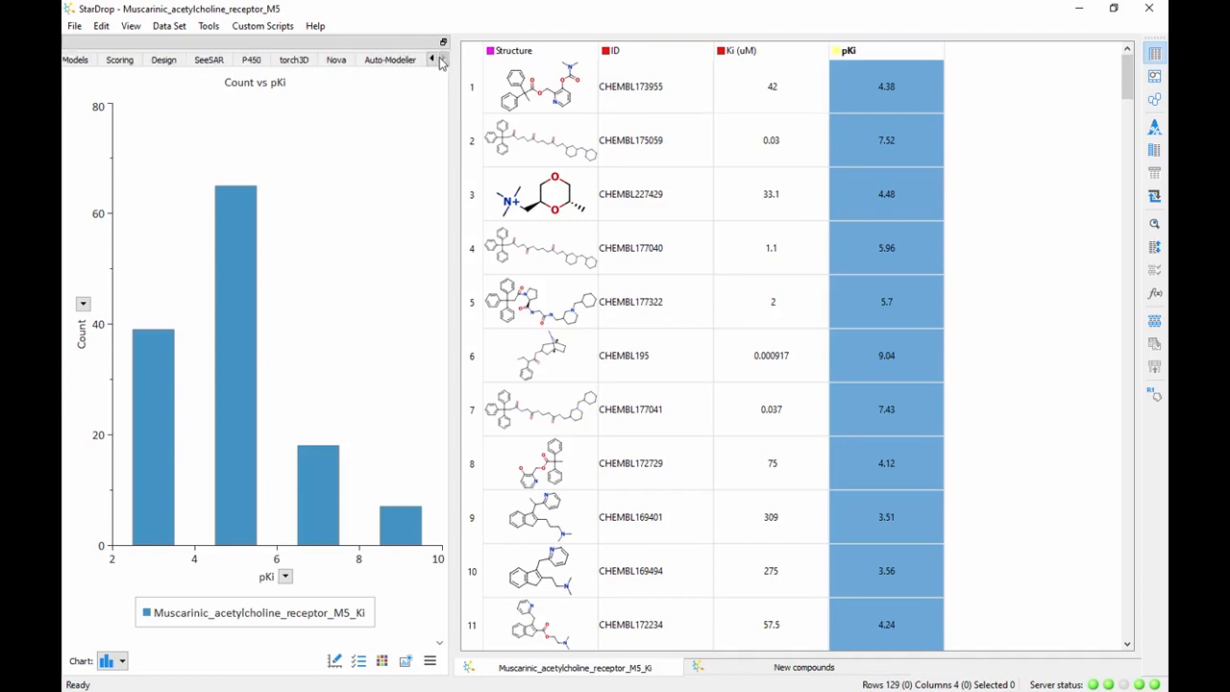
left_click(390, 60)
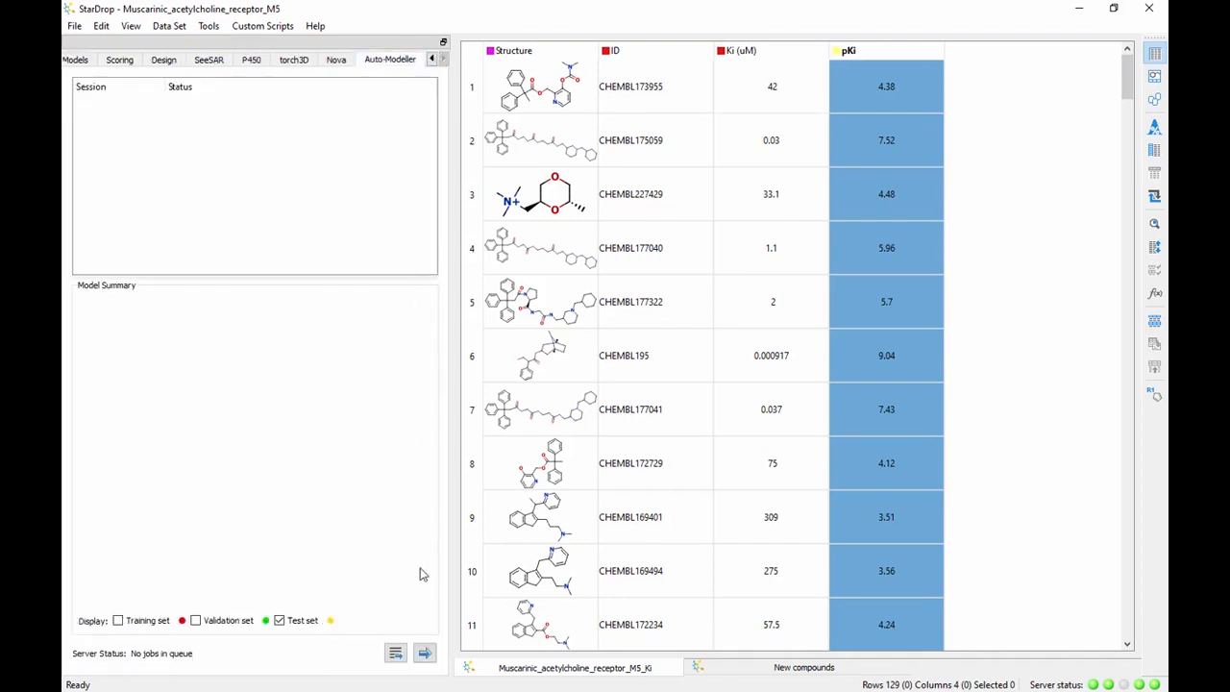
left_click(424, 653)
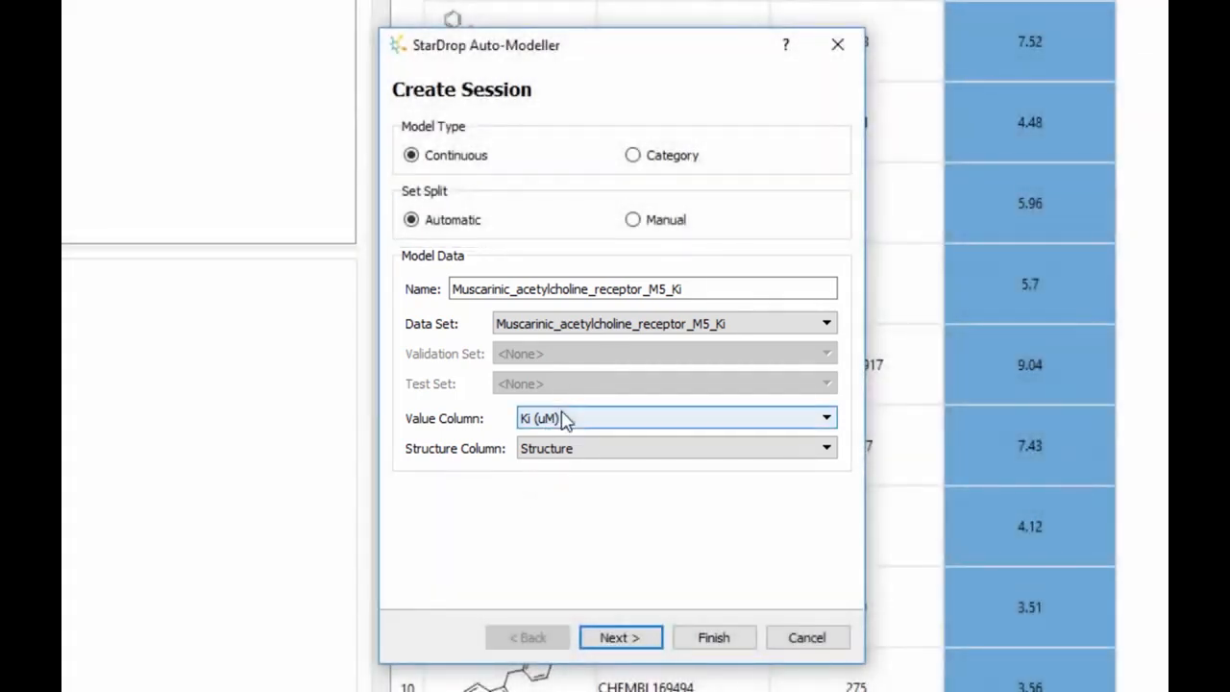
left_click(565, 419)
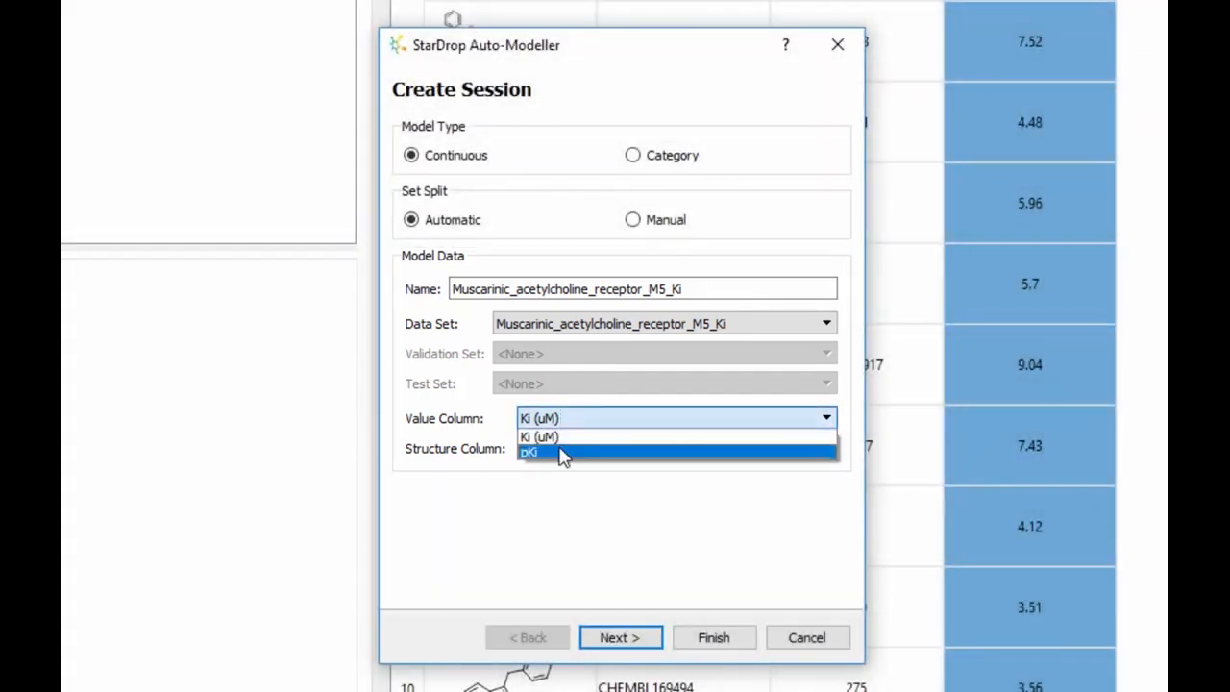
left_click(563, 451)
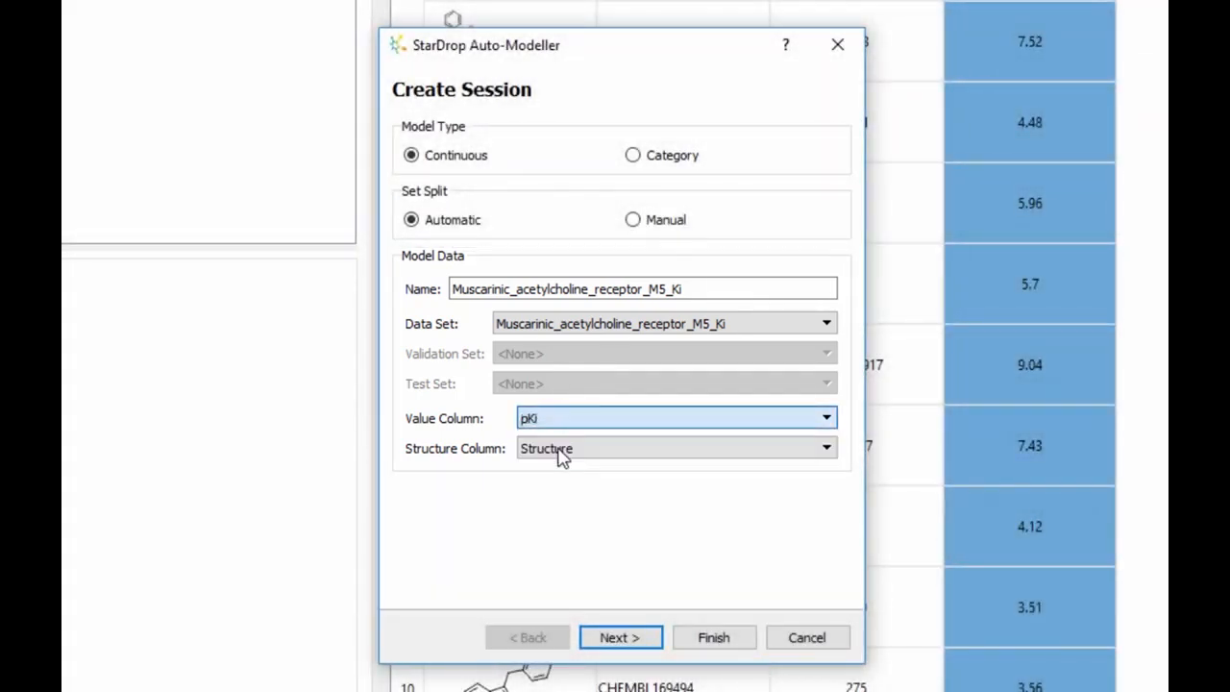
left_click(619, 644)
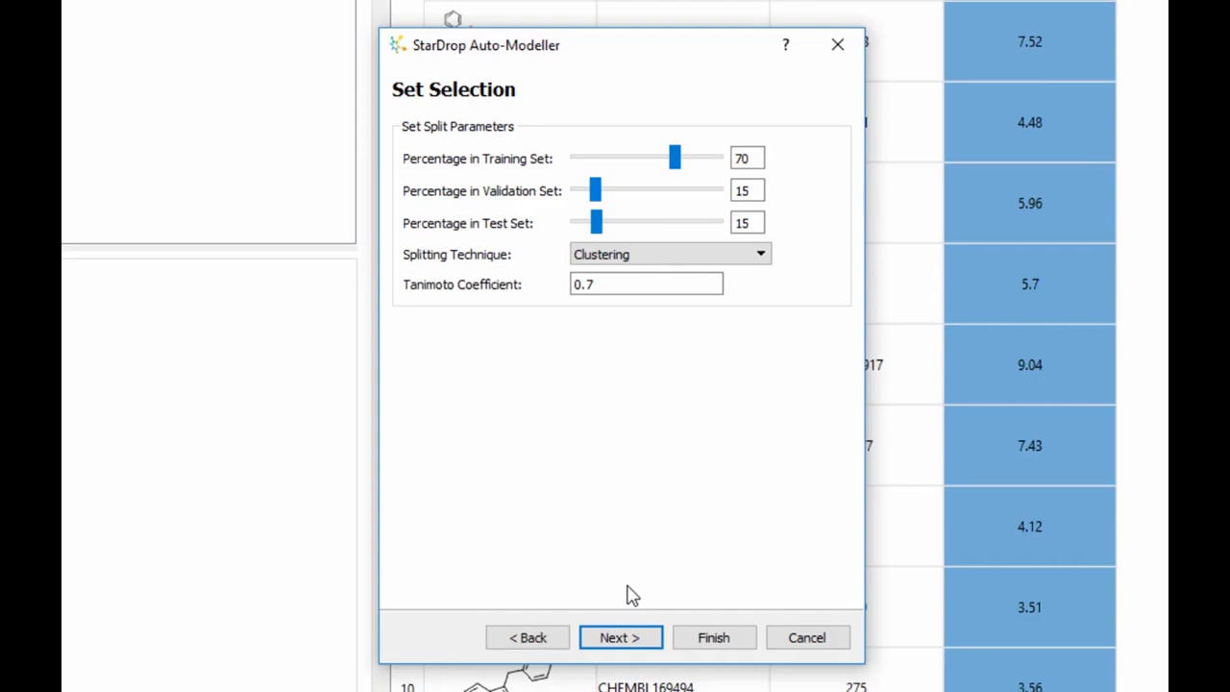
Keep the default set split and descriptors, exclude all five intensive modelling methods, and build the models
left_click(625, 641)
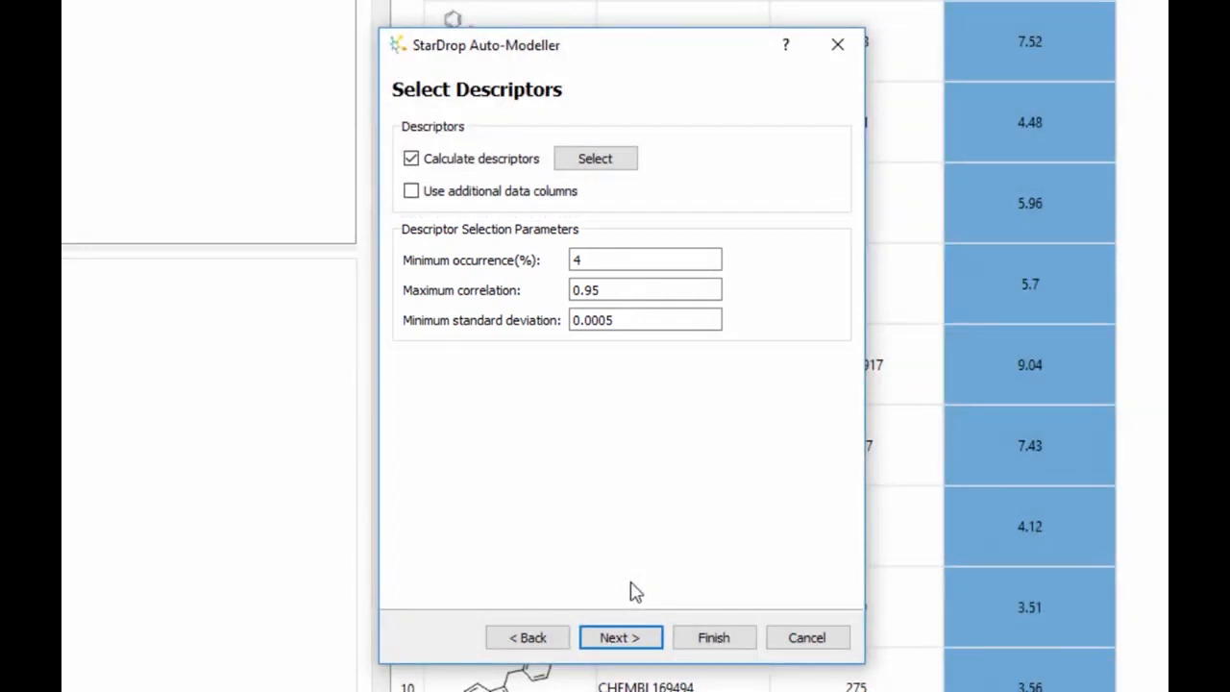
left_click(626, 642)
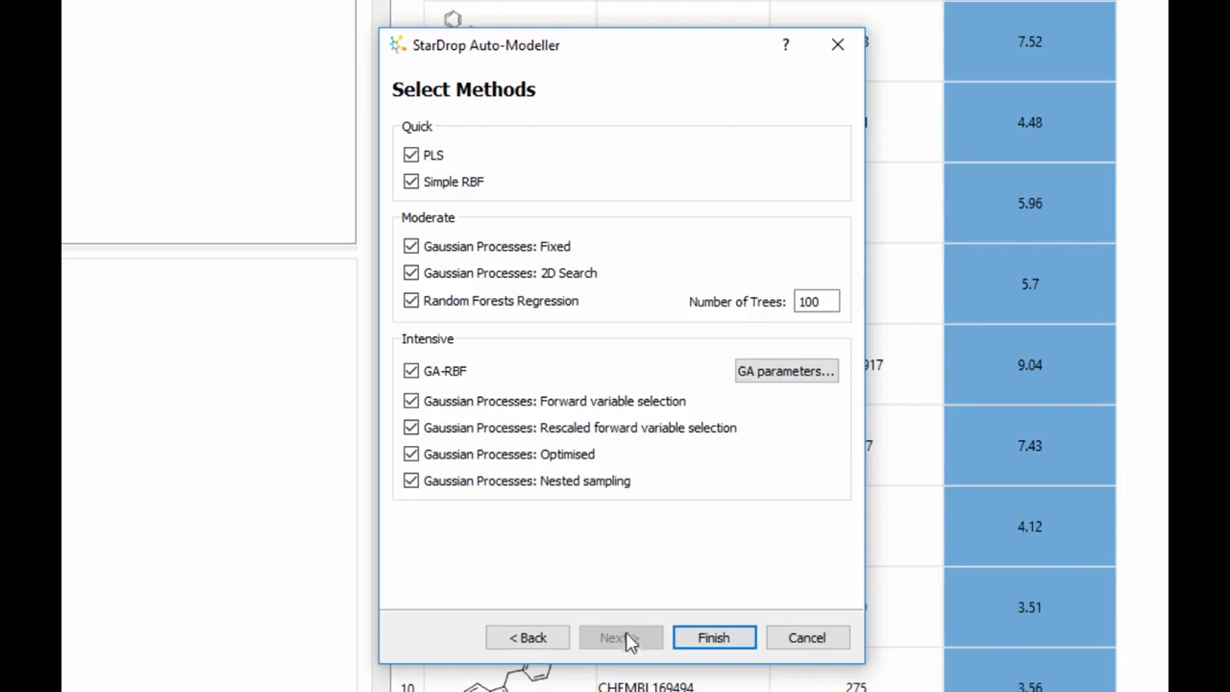
left_click(411, 480)
left_click(412, 453)
left_click(411, 428)
left_click(411, 401)
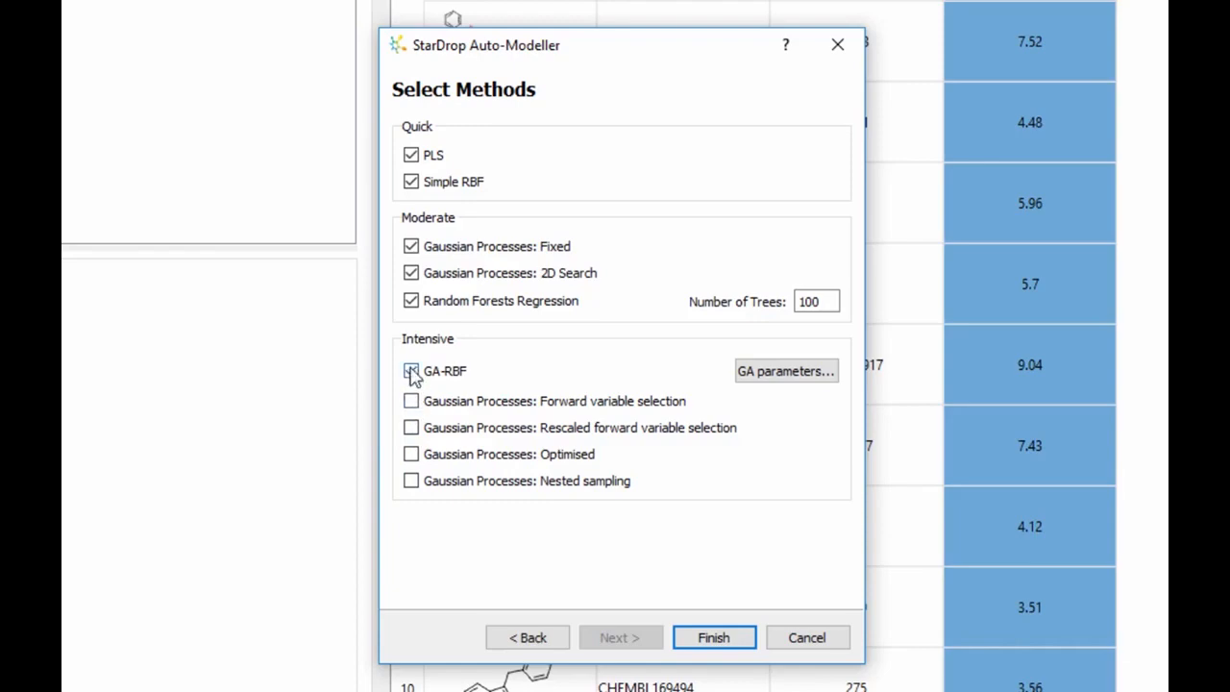
left_click(412, 370)
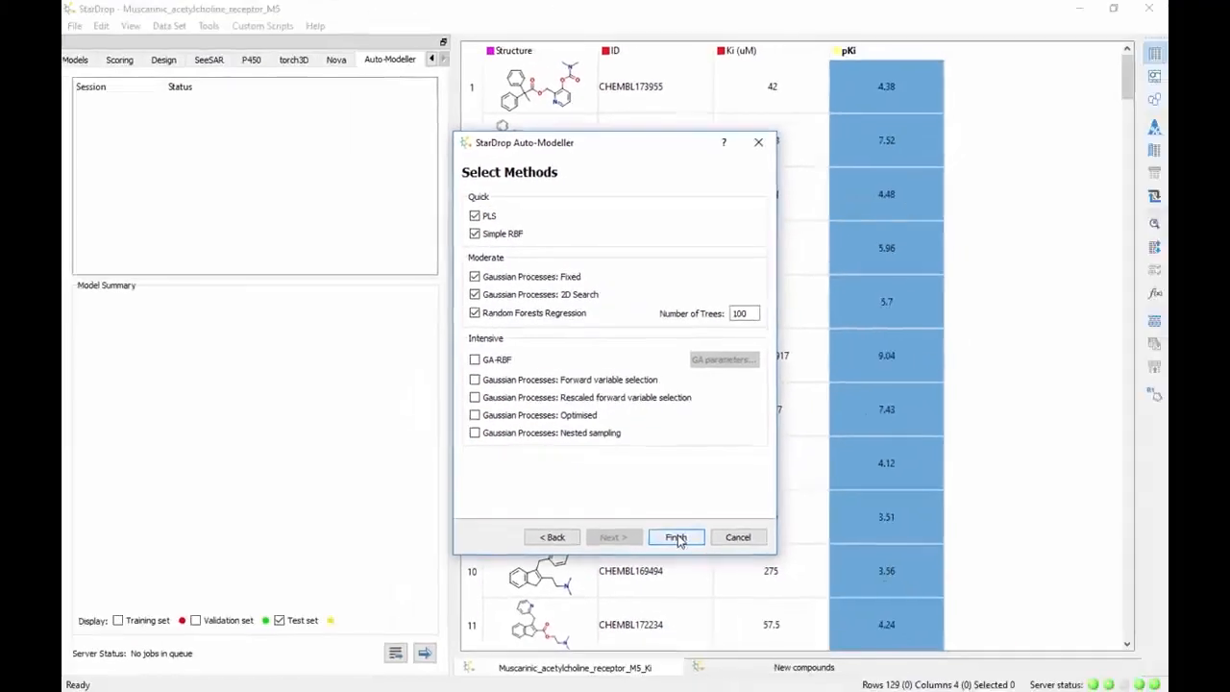
left_click(689, 576)
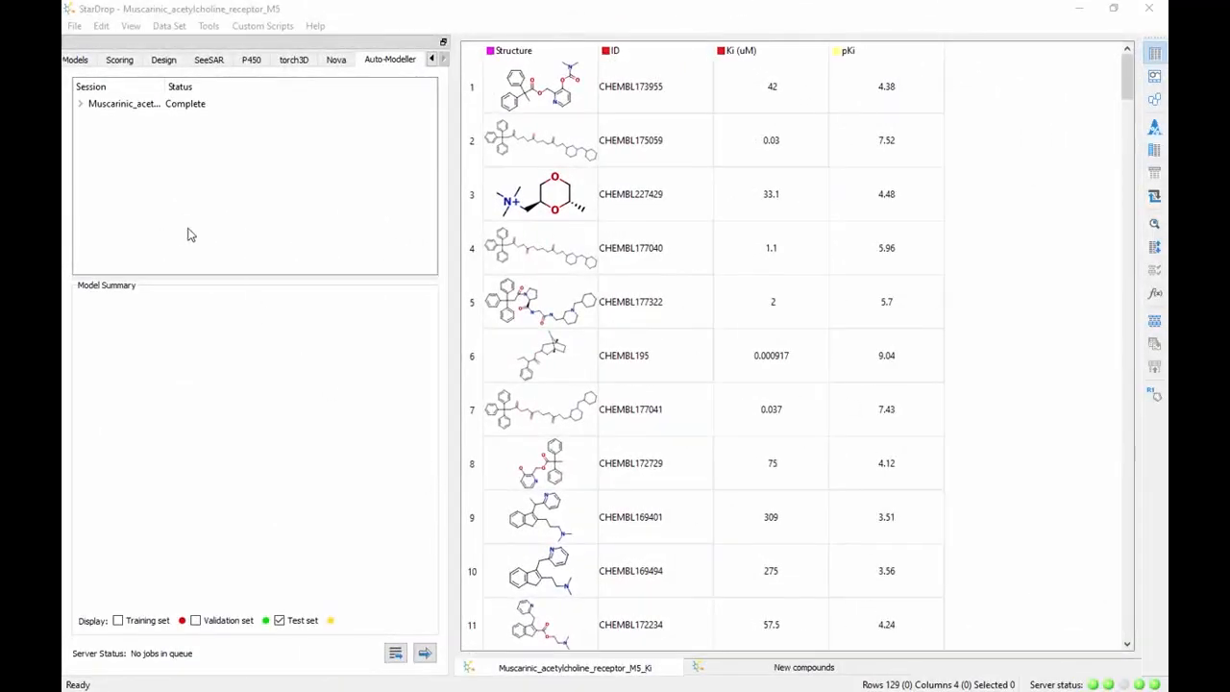
Compare the session's models on validation and test set statistics, and examine the Random Forest model's observed-versus-predicted plot
left_click(80, 104)
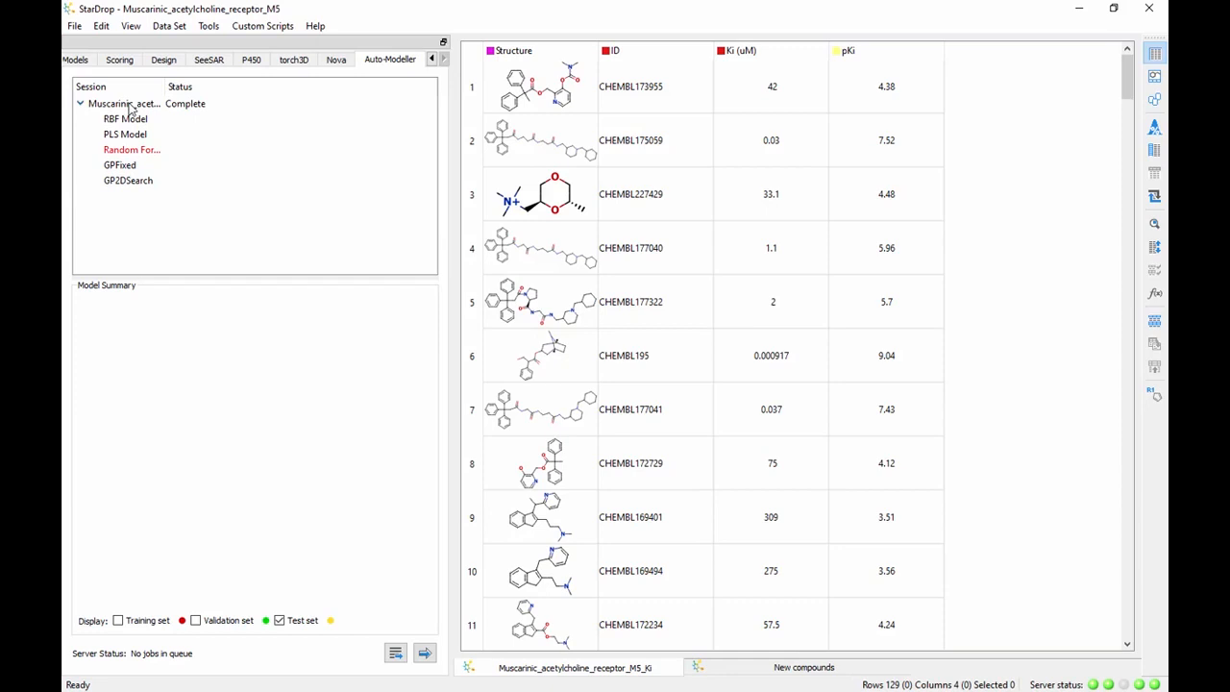
left_click(125, 103)
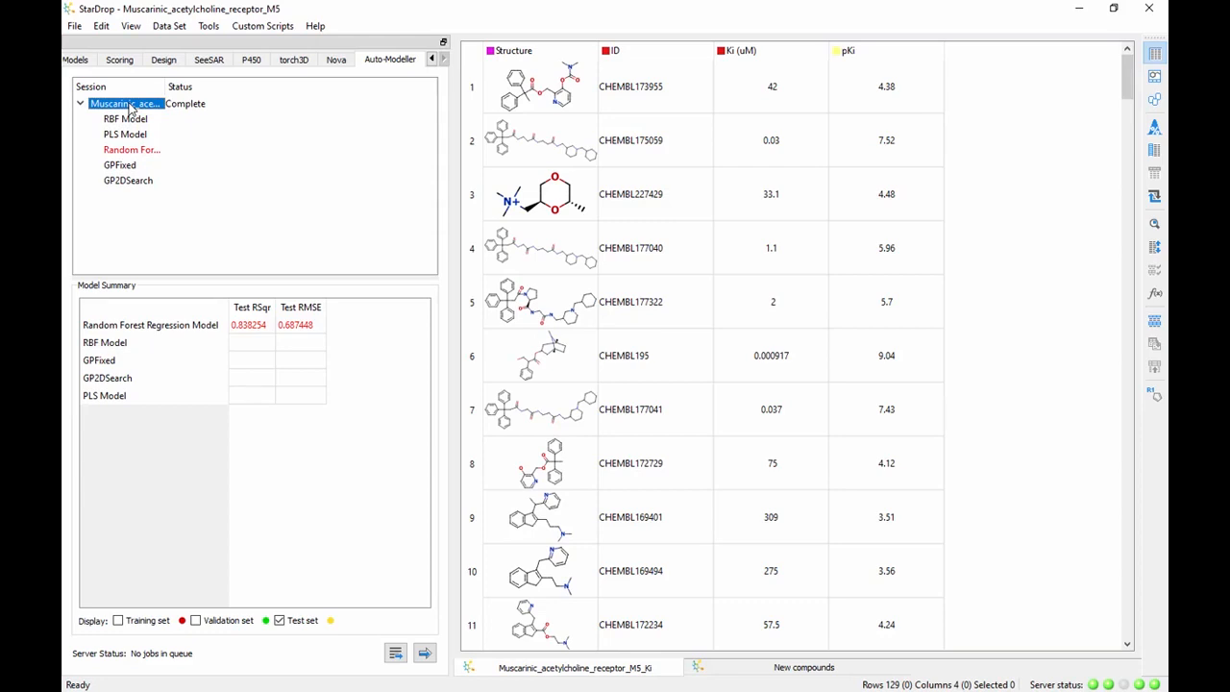
left_click(196, 621)
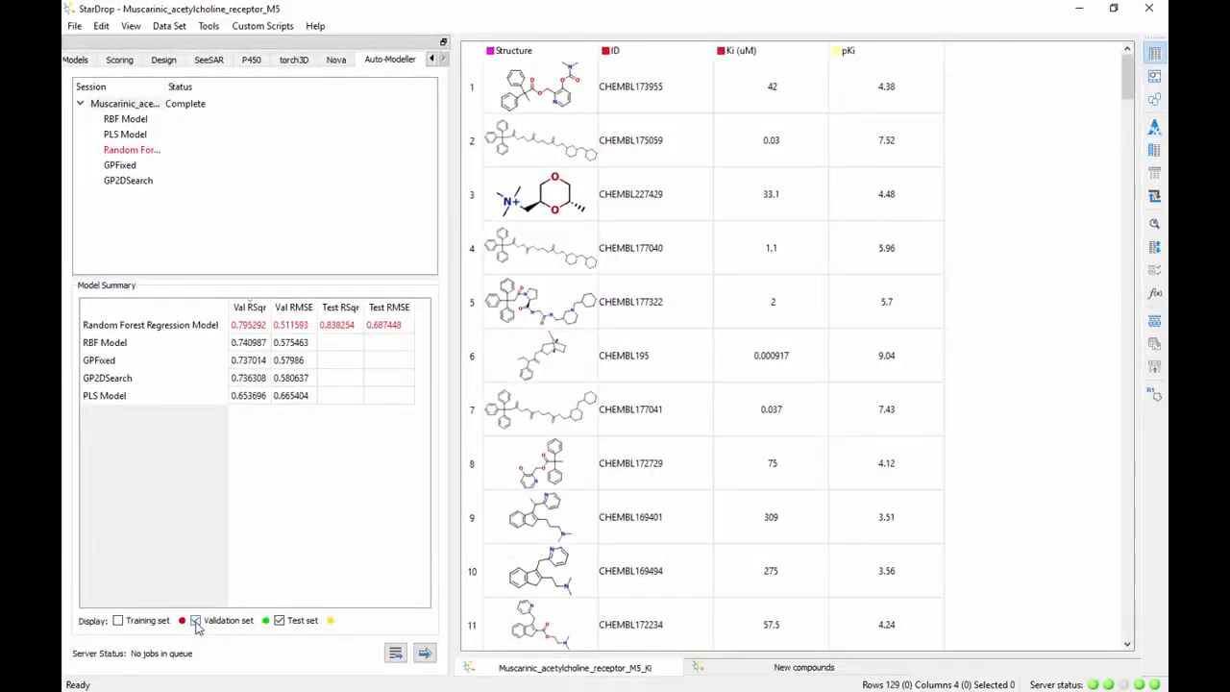
left_click(136, 152)
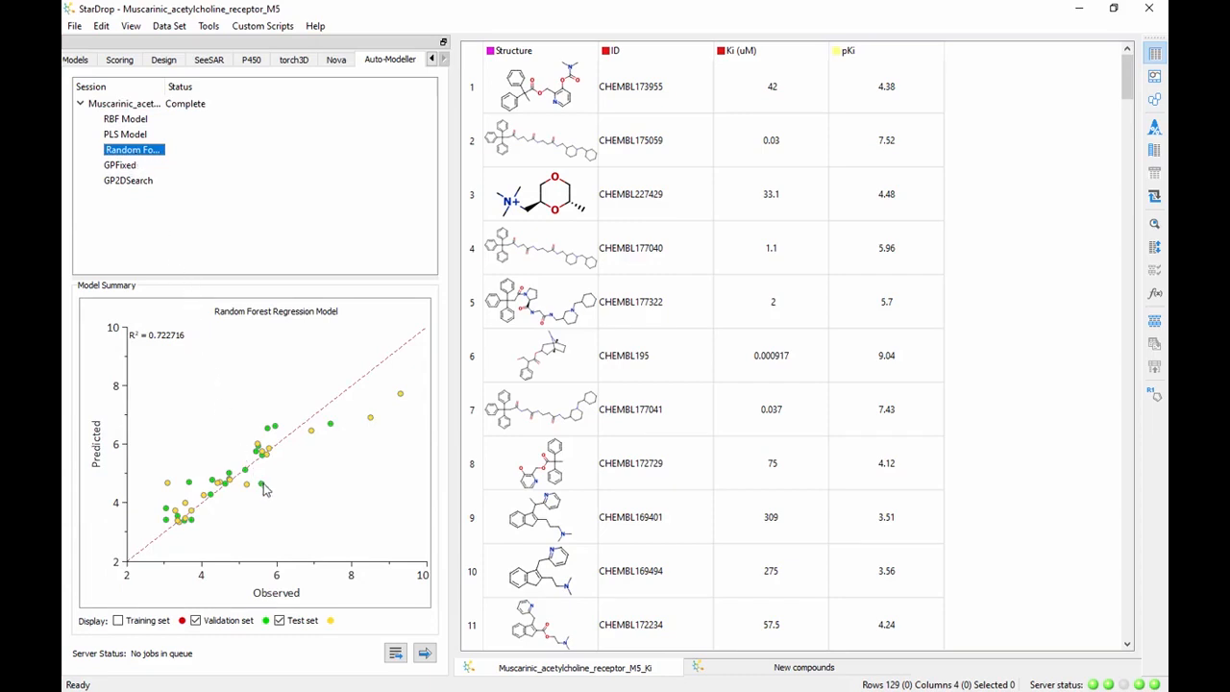
mouse_move(266, 490)
Save the Random Forest model as Muscarinic_M5_pKi with pKi/pIC50 units in the StarDrop Example folder
right_click(151, 158)
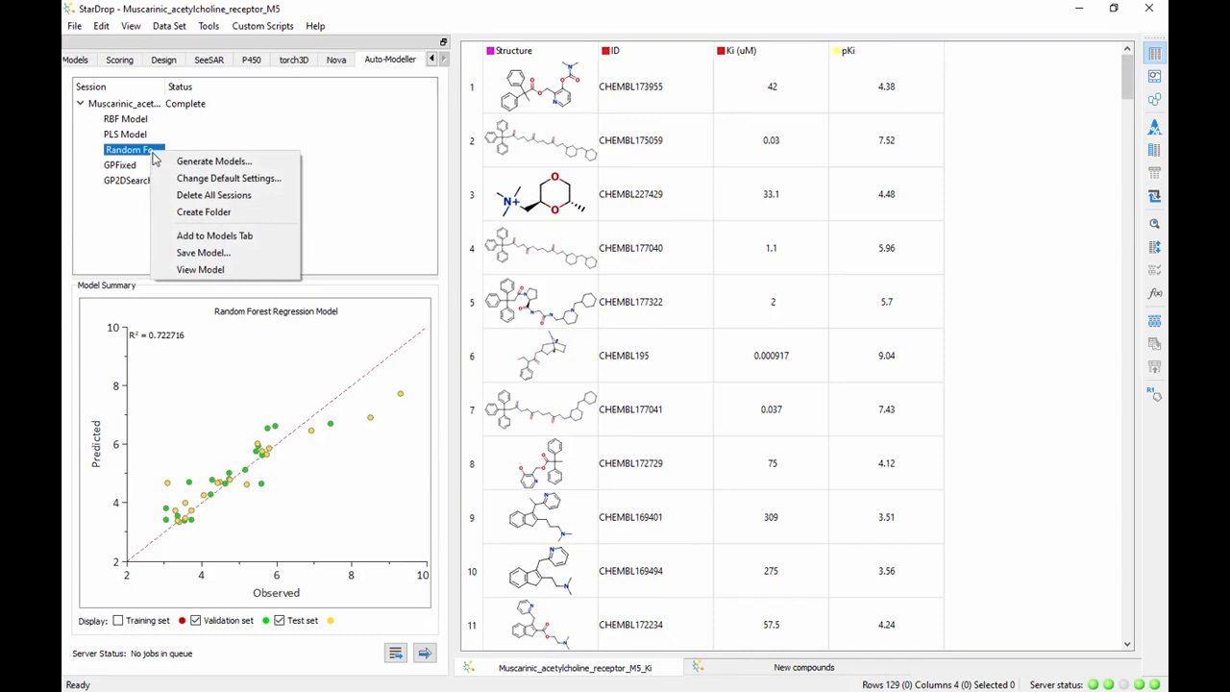
left_click(200, 254)
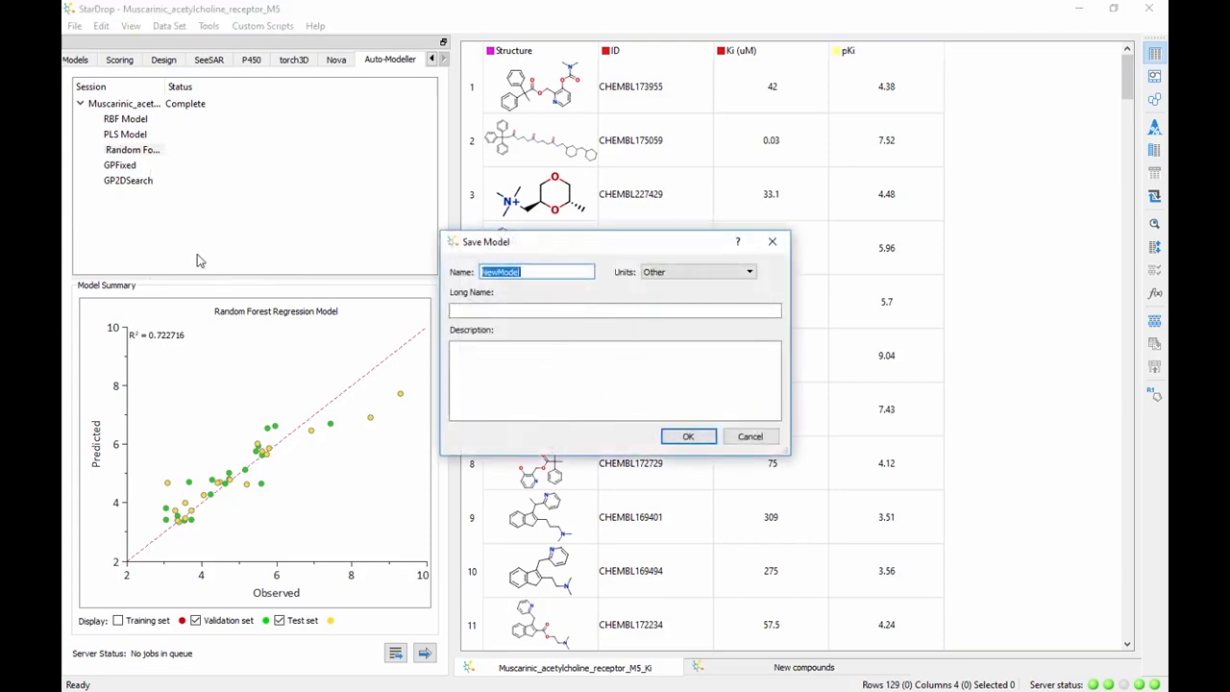
left_click(519, 274)
left_click_drag(517, 274, 483, 275)
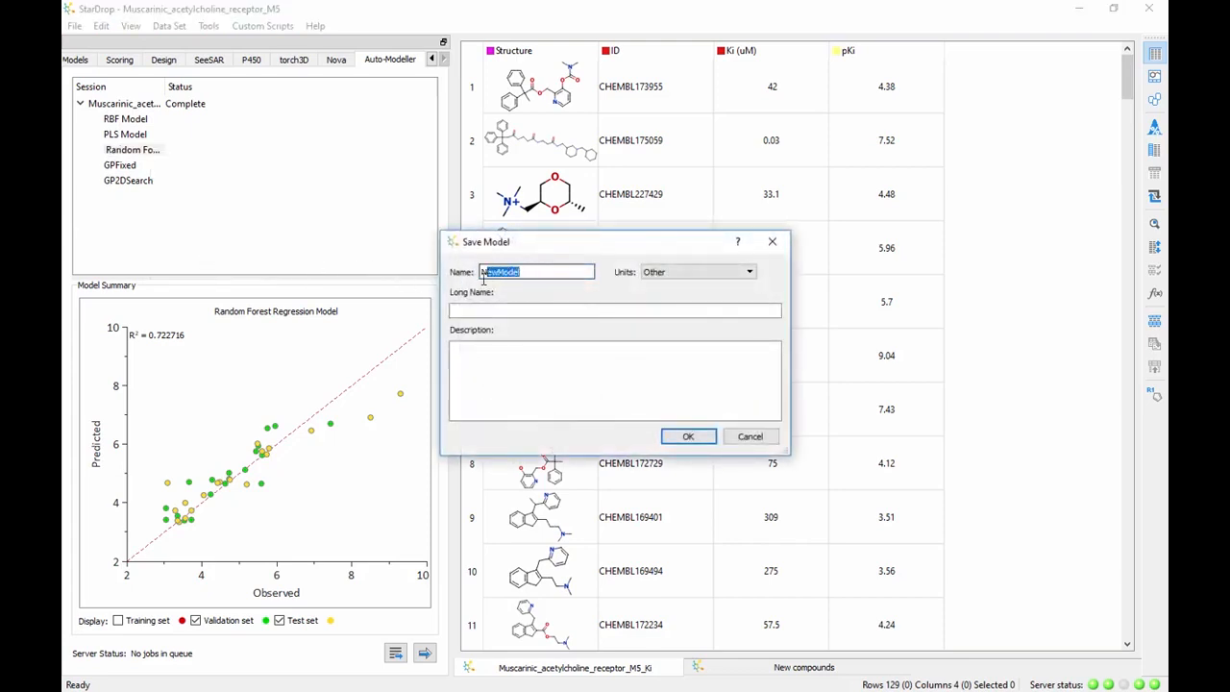
type("Muscarinic_M5_pKi")
left_click(678, 275)
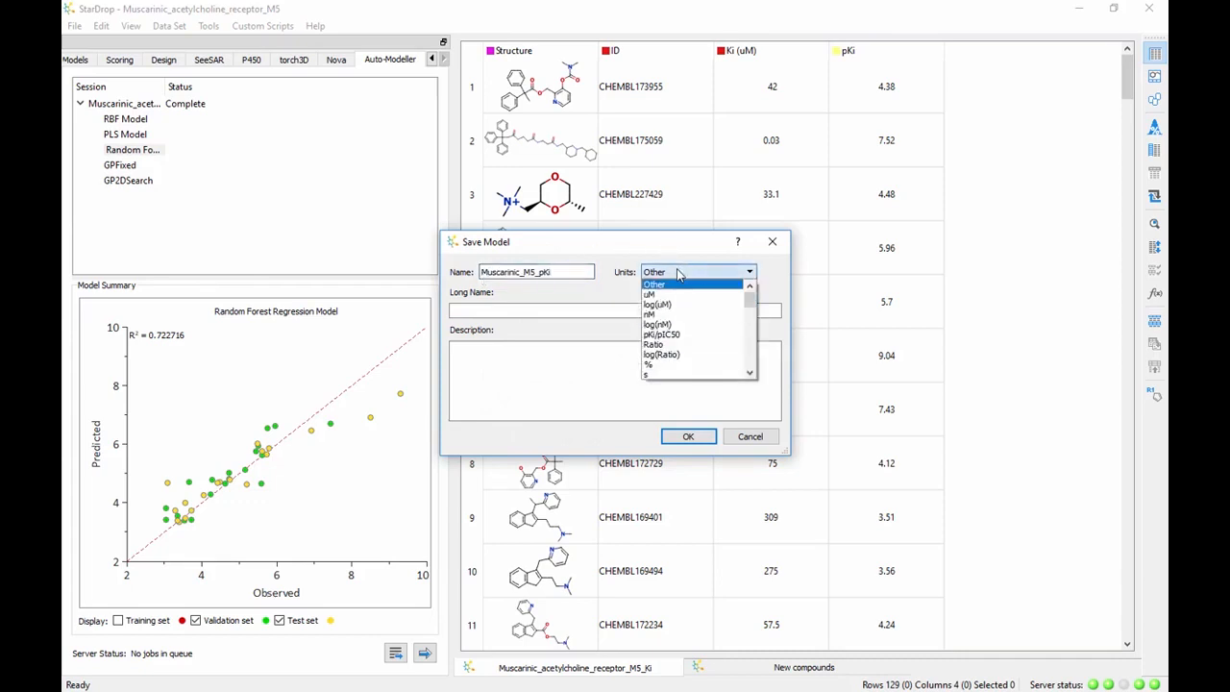
left_click(673, 335)
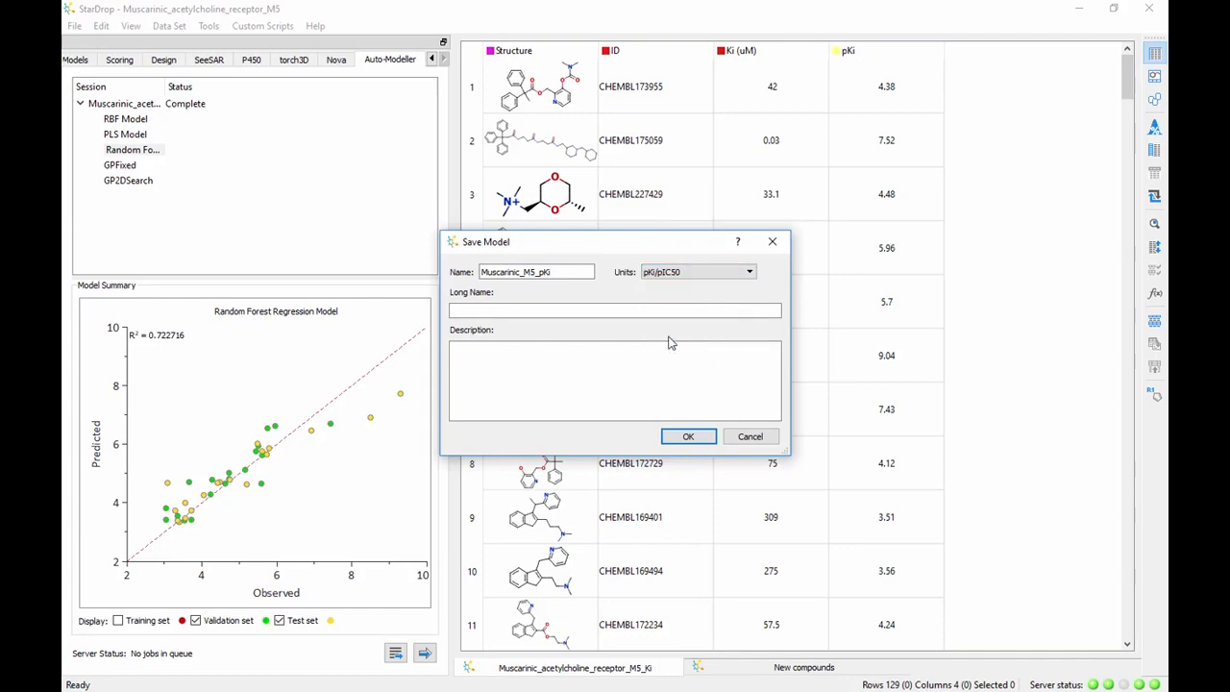
left_click(676, 438)
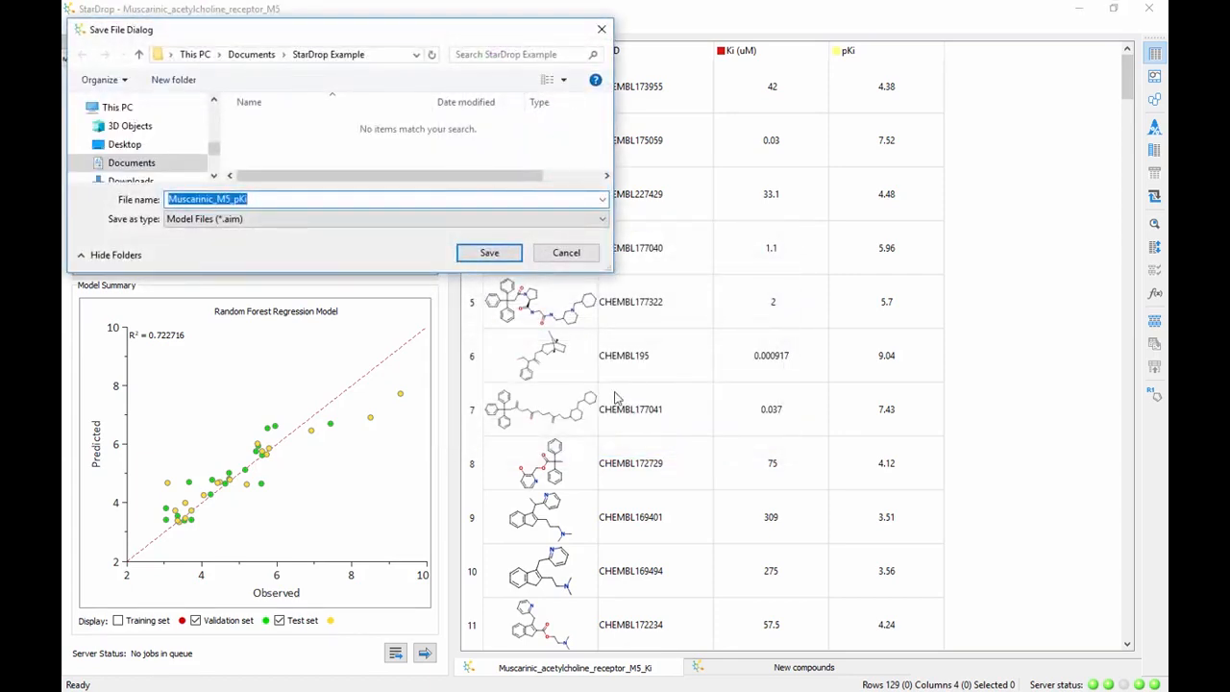
left_click(489, 254)
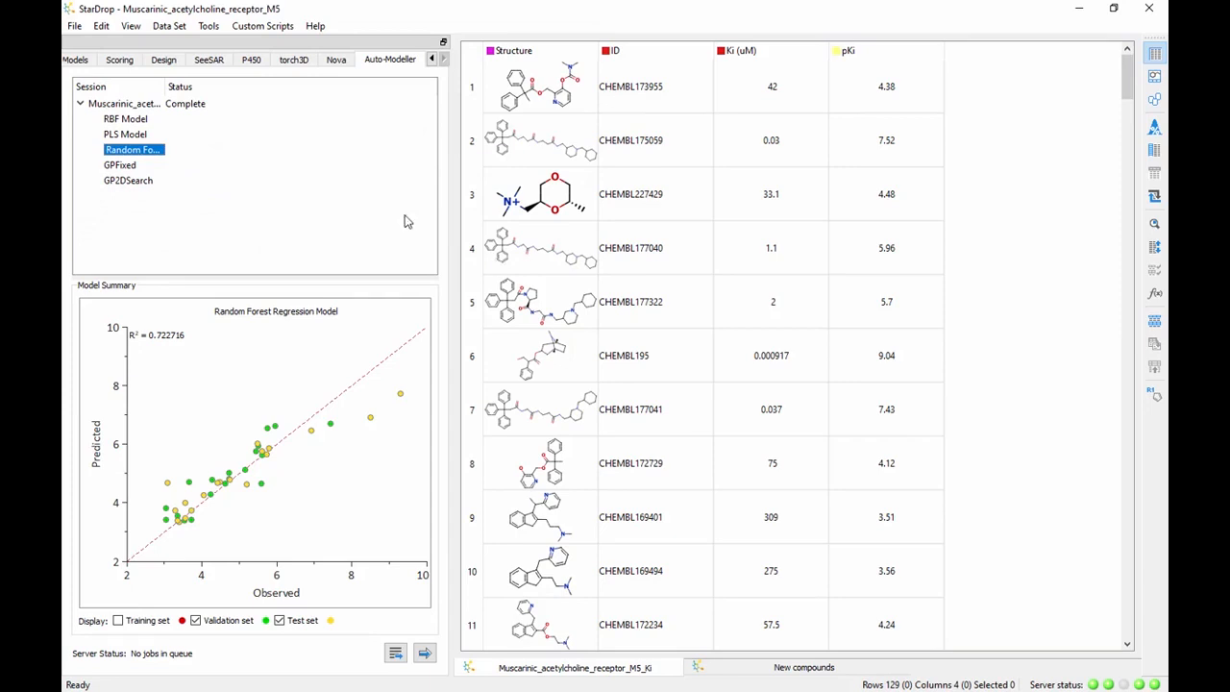
Run the custom Muscarinic_M5_pKi model and all the standard StarDrop models on the New compounds data set
left_click(77, 59)
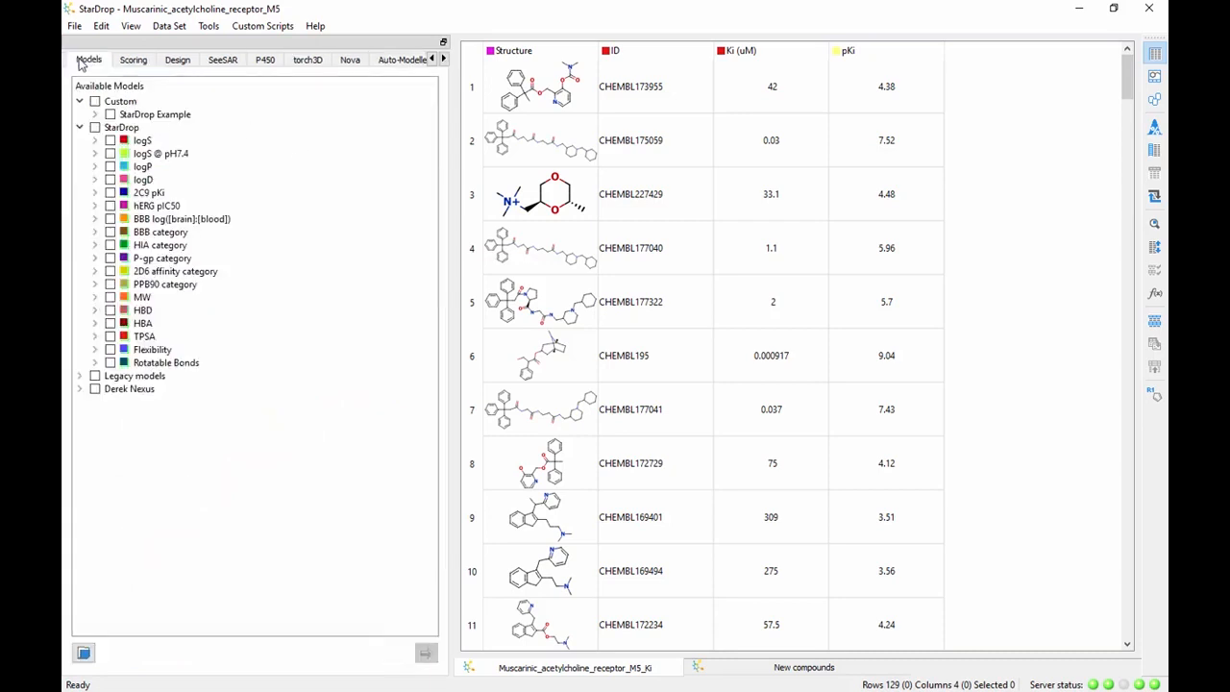
left_click(95, 115)
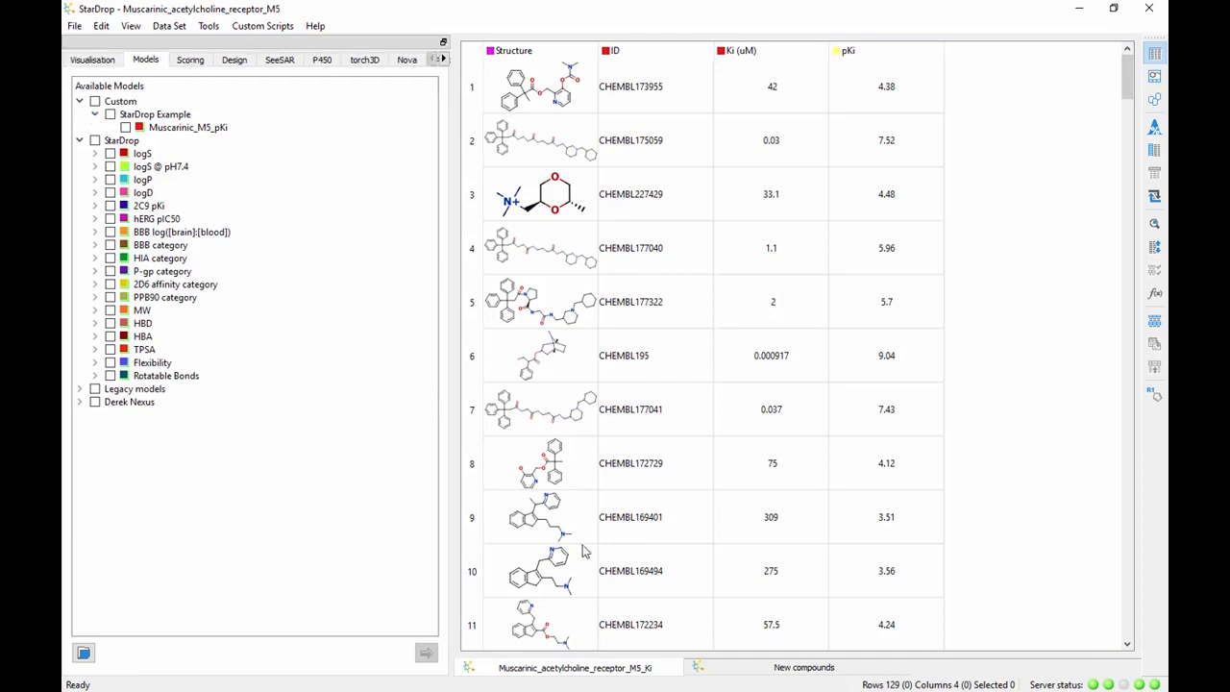
left_click(730, 667)
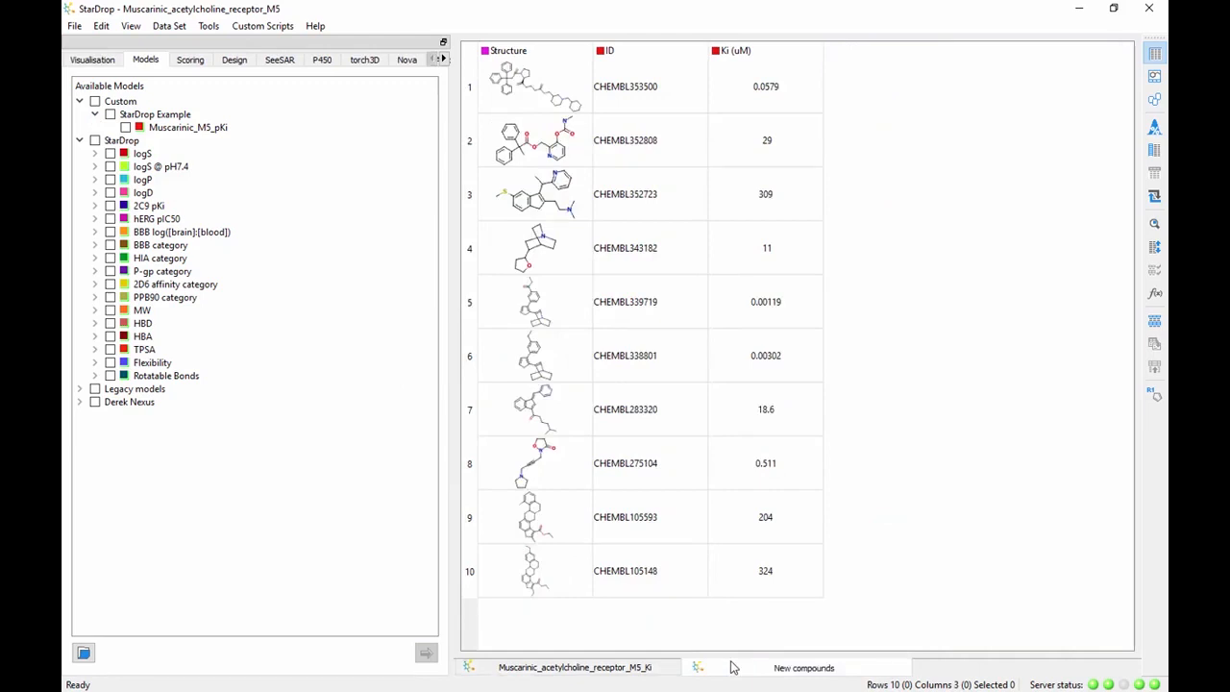
left_click(123, 130)
left_click(125, 128)
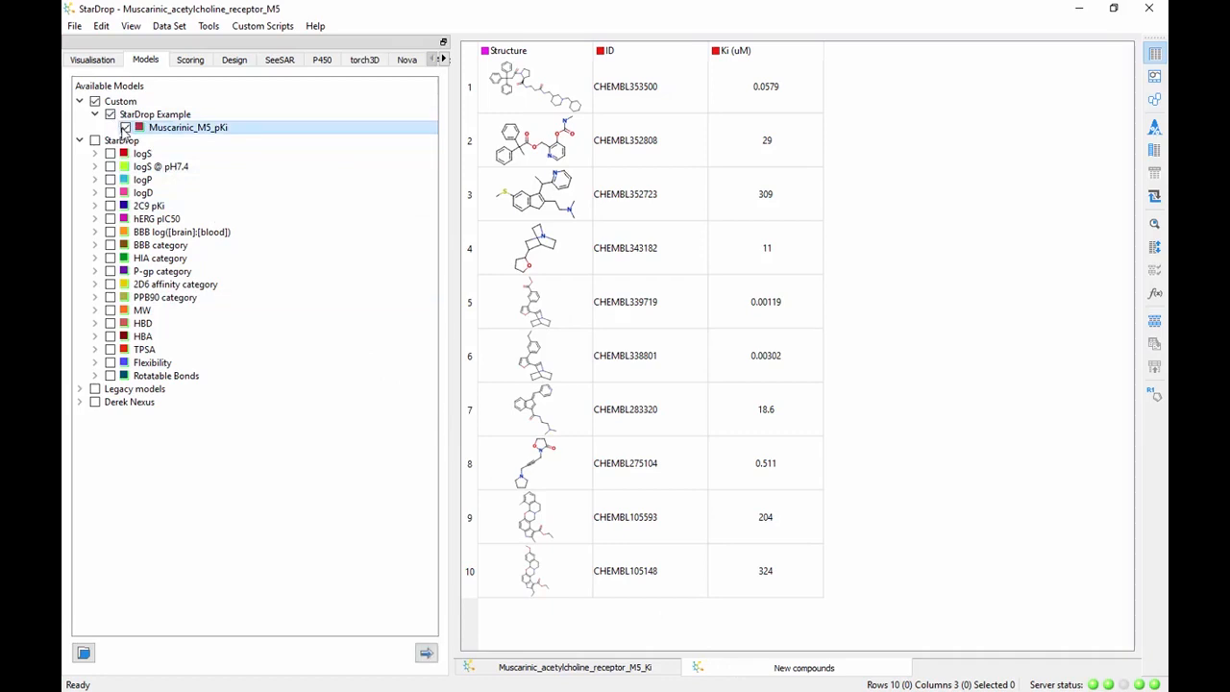
left_click(95, 141)
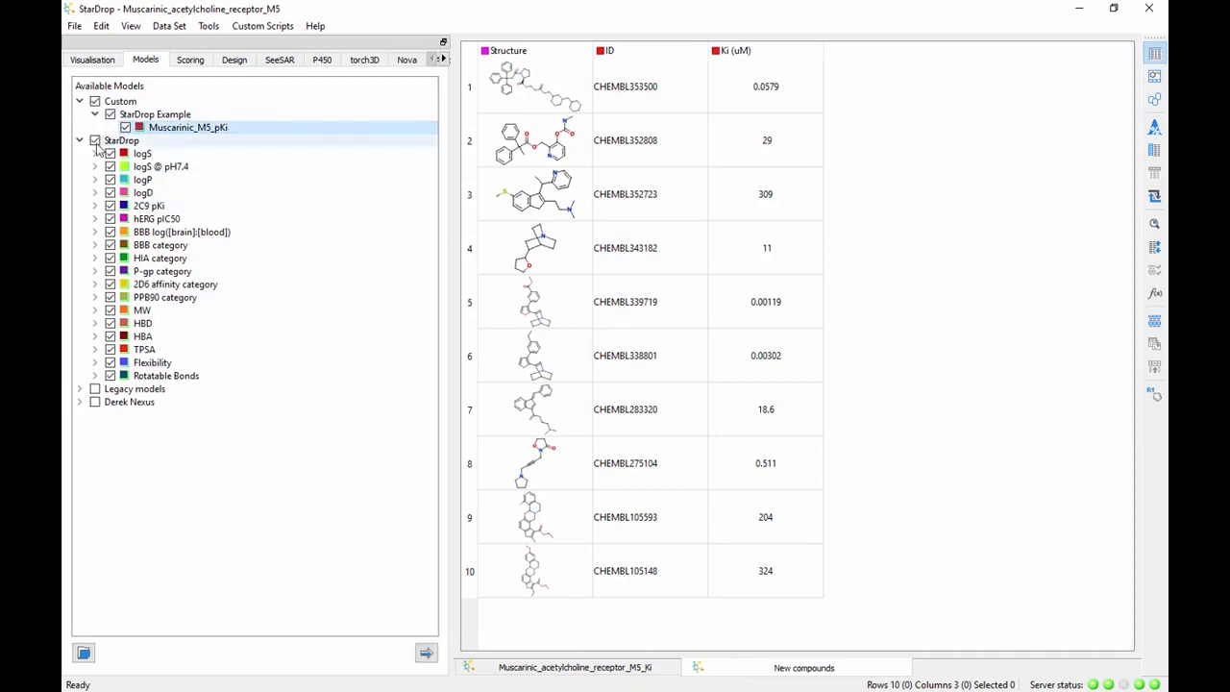
left_click(426, 654)
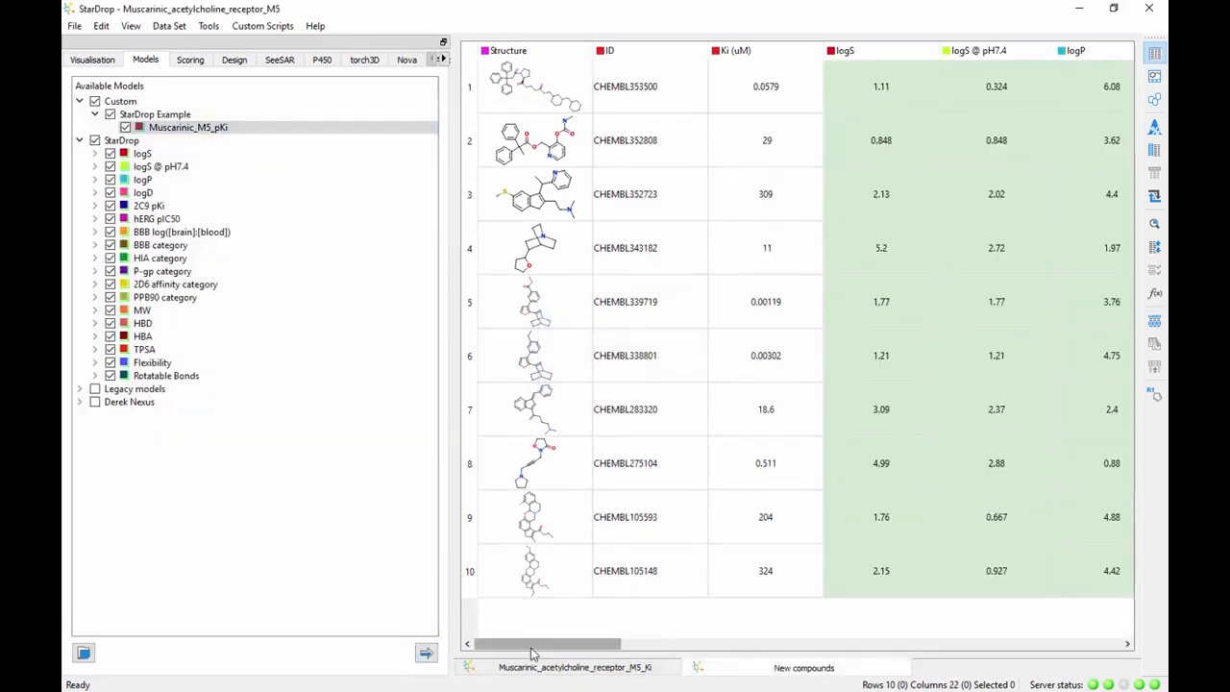
Move the Muscarinic_M5_pKi prediction column directly after the Ki (uM) column in the New compounds data set
left_click_drag(530, 657, 1040, 678)
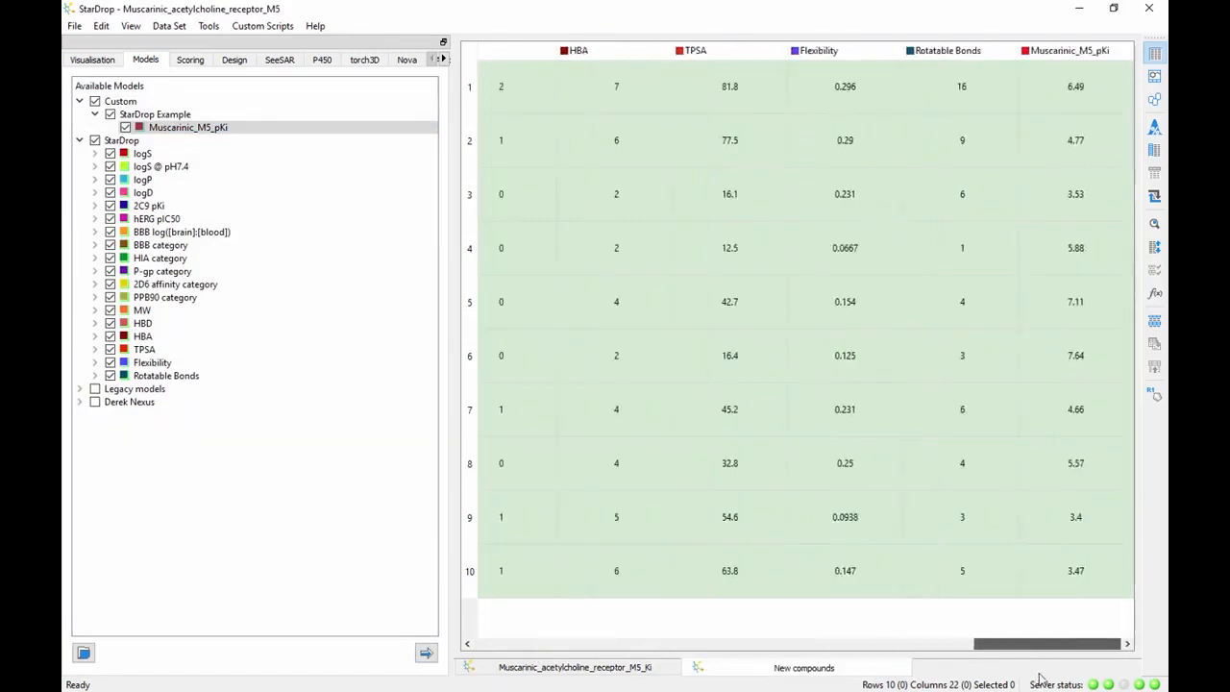
left_click_drag(1033, 51, 834, 58)
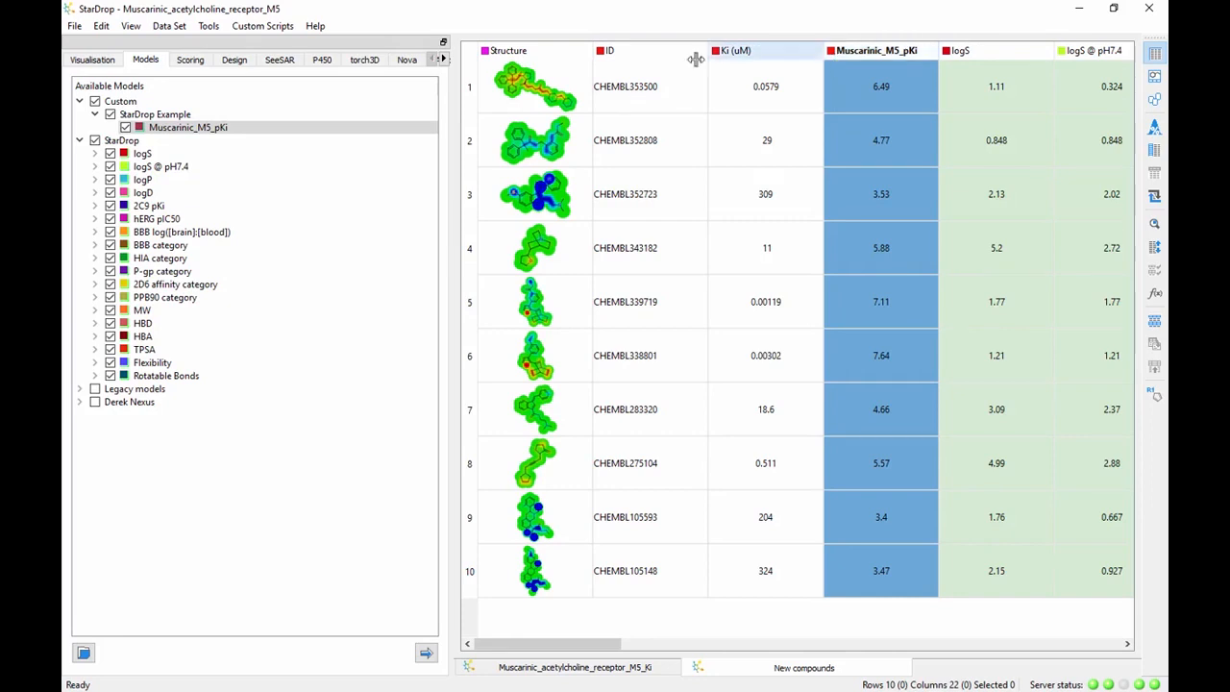
Open the row 6 compound for interactive redesign and convert the ethyl group on its phenyl ring into a methyl ester, starting with the carbonyl oxygen
left_click(234, 63)
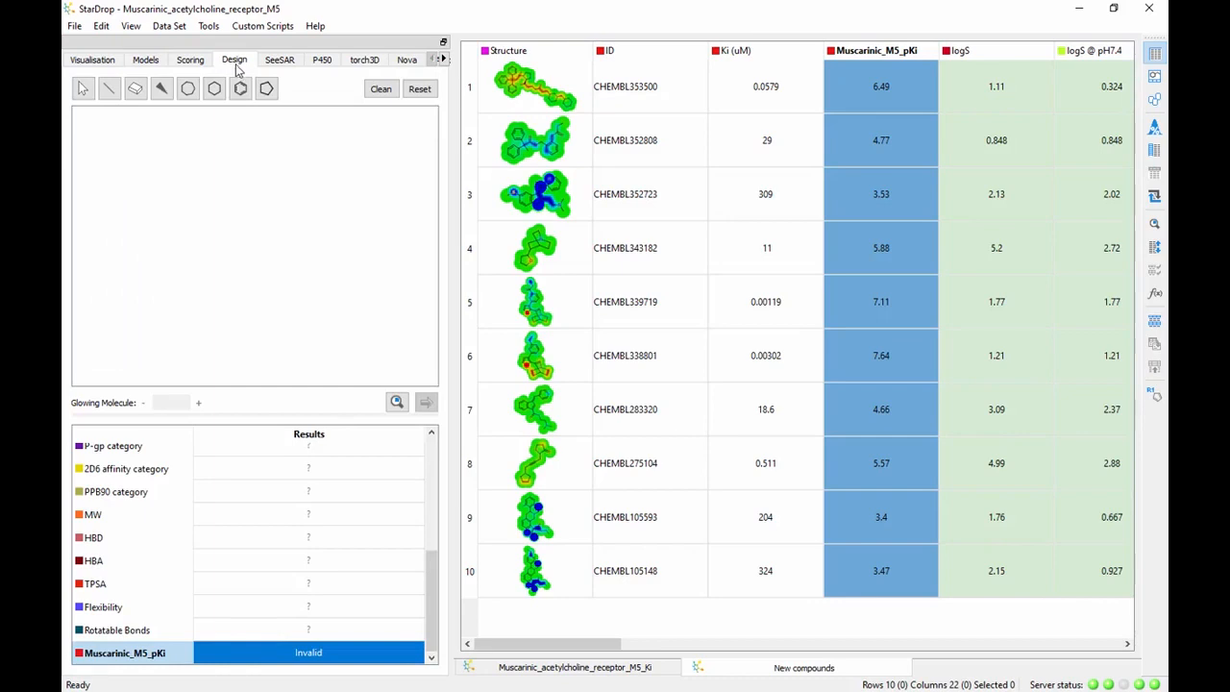
left_click(472, 350)
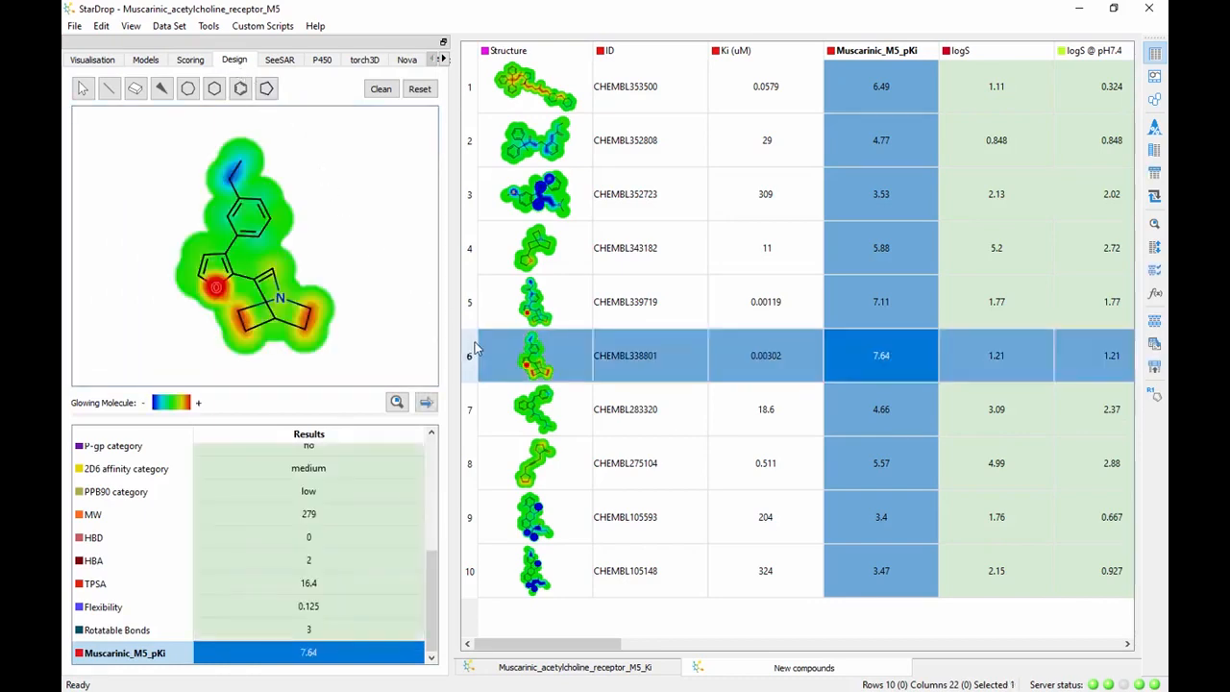
left_click(109, 88)
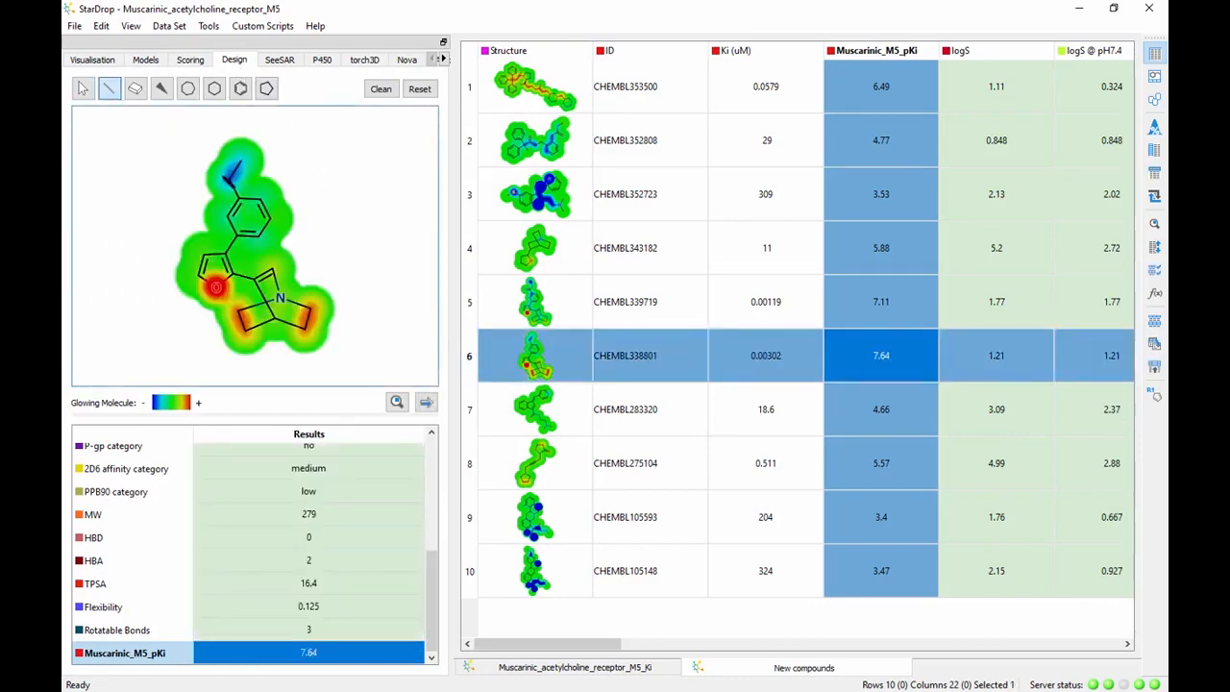
left_click_drag(231, 179, 208, 164)
left_click(220, 172)
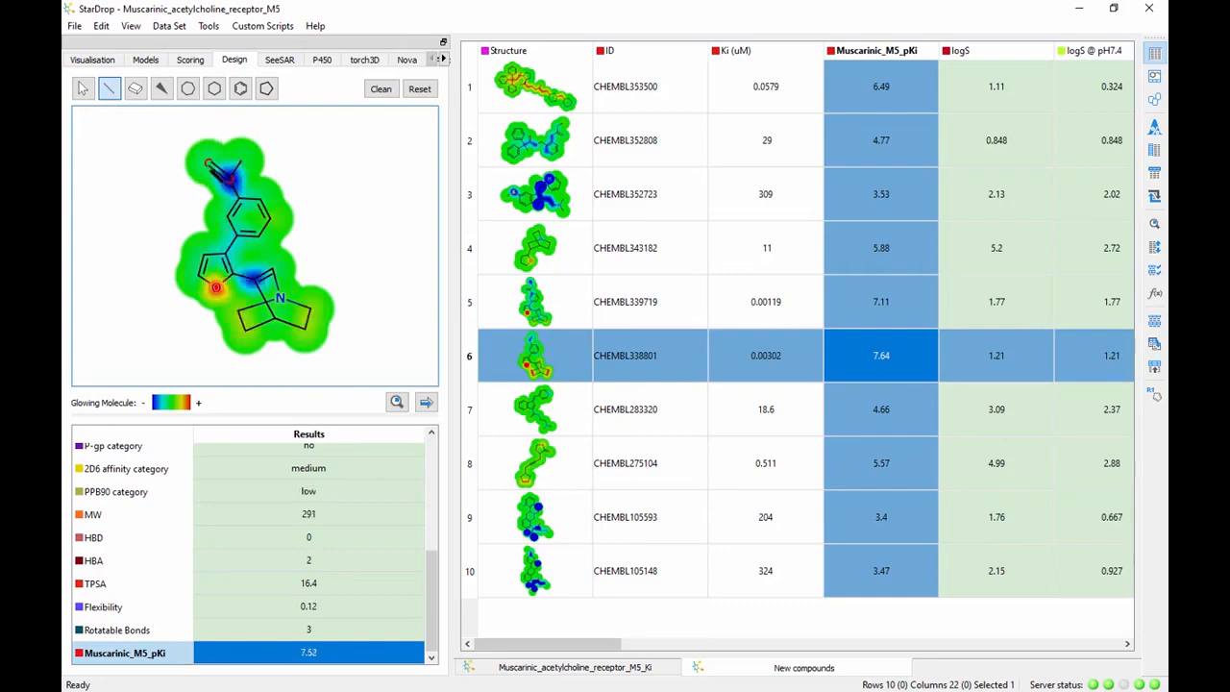
key("o")
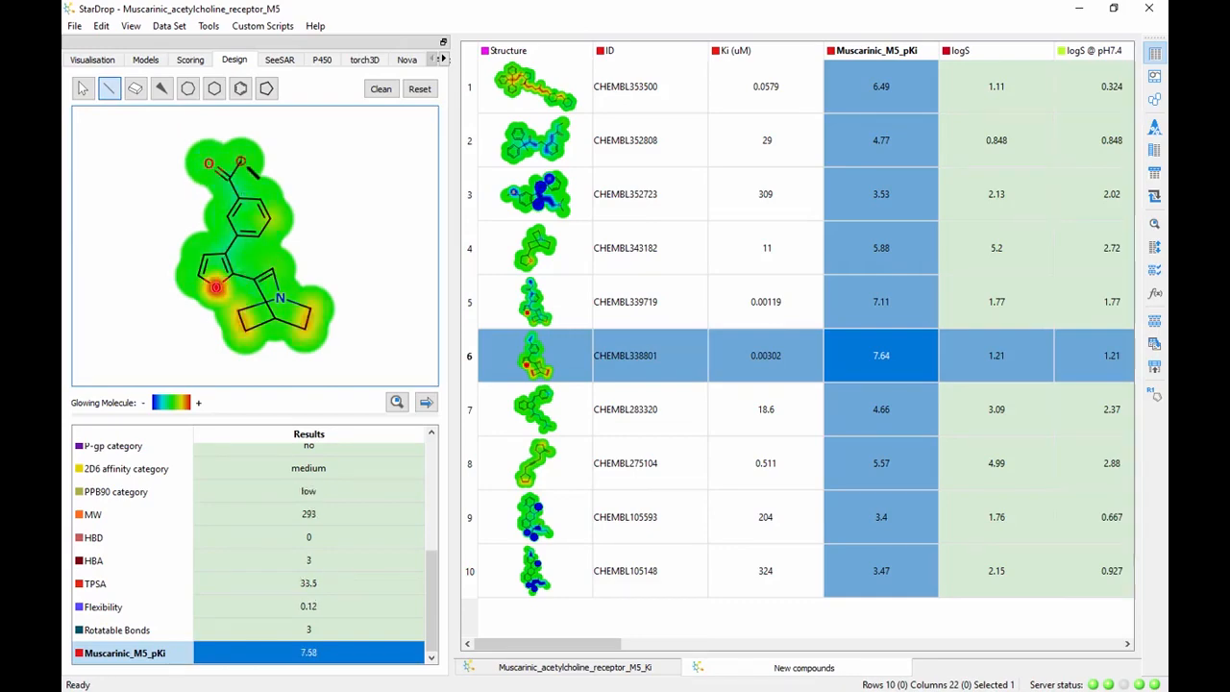